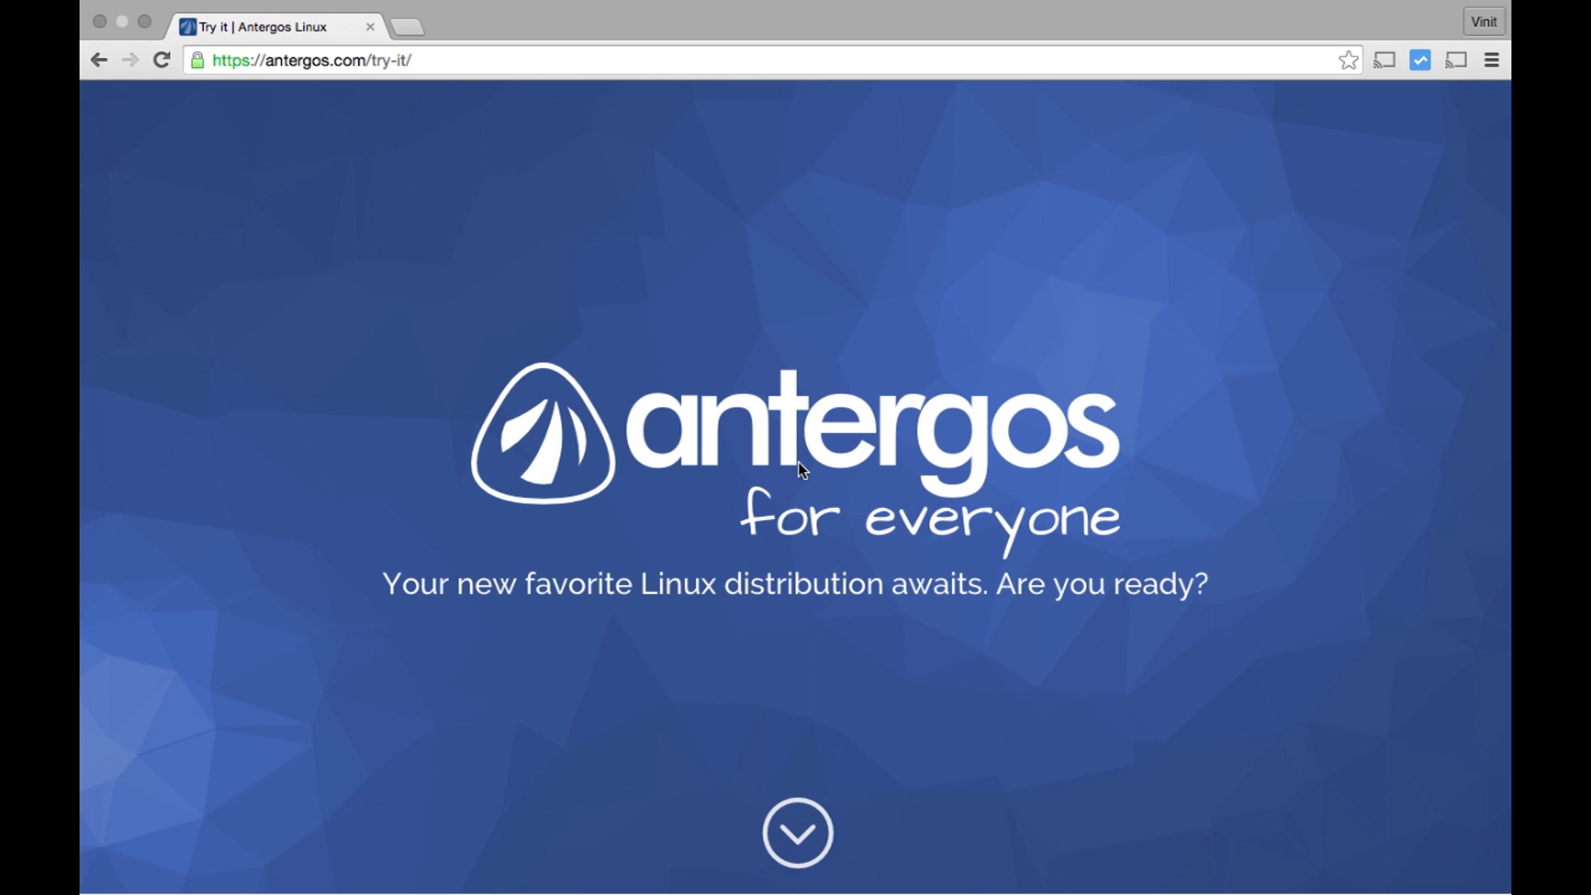
# Show the 32-bit (i686) downloads with the Antergos Live ISO 32bit file details and 1.7G size
pyautogui.scroll(-2, 798, 461)
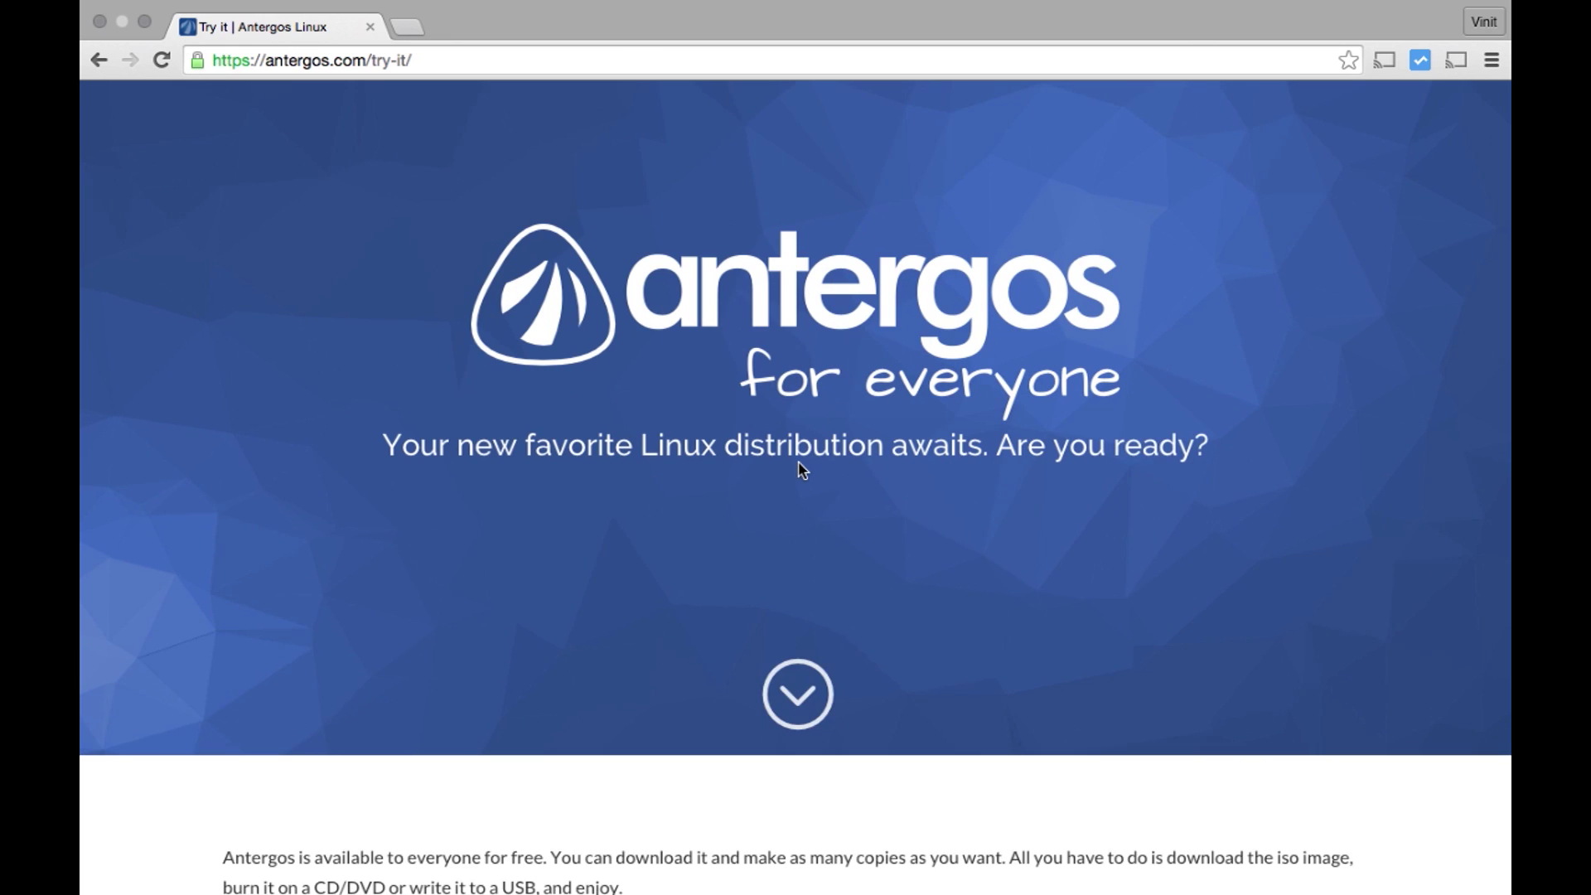
pyautogui.scroll(2, 798, 460)
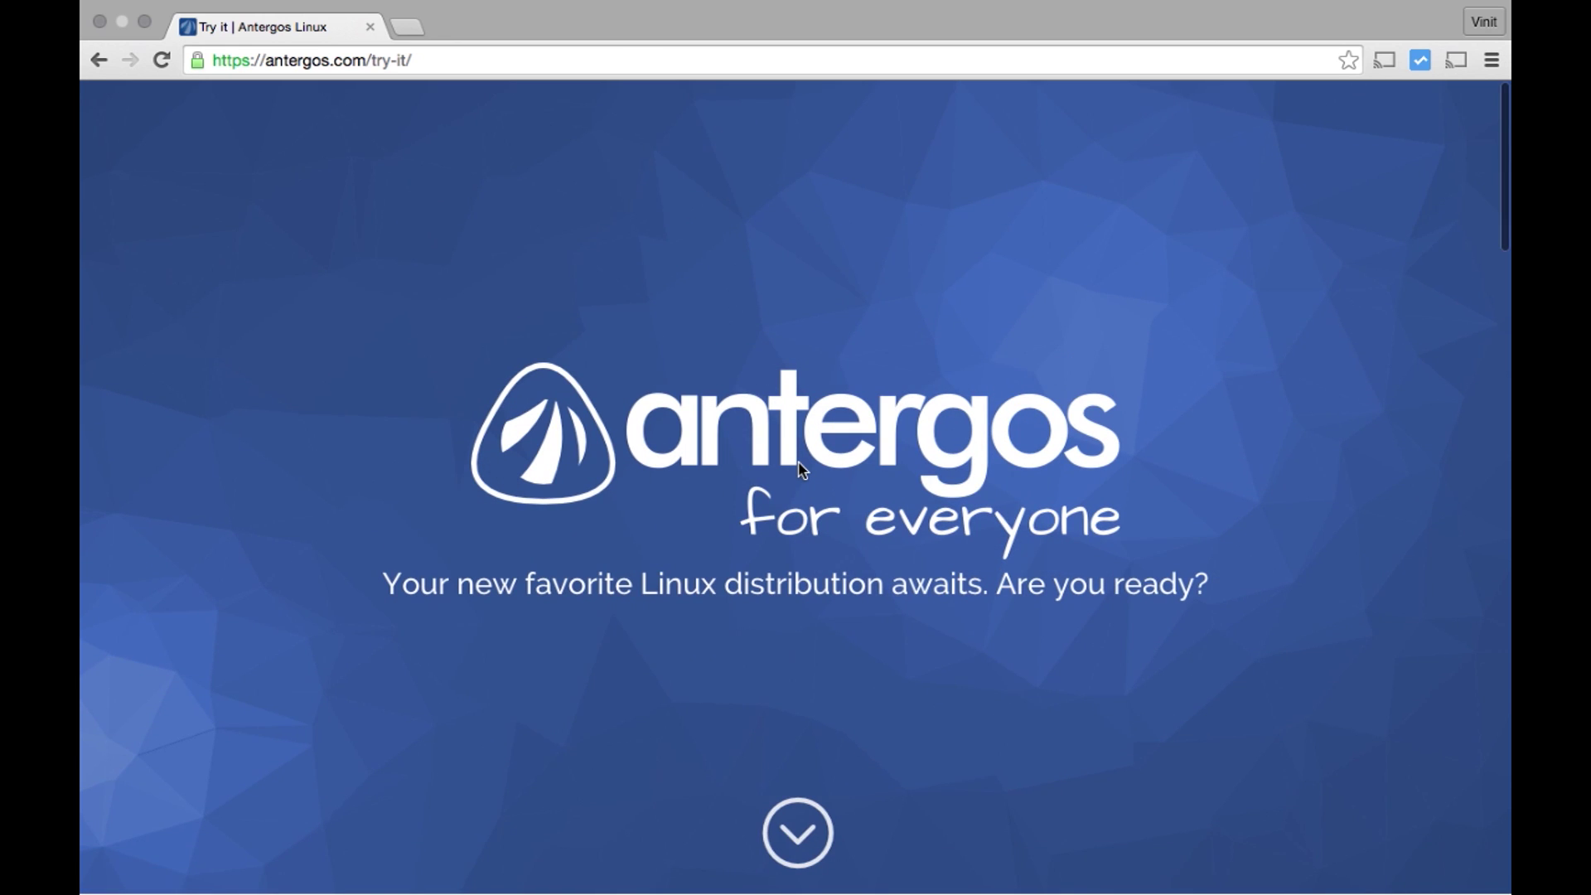
pyautogui.scroll(-10, 798, 460)
pyautogui.click(666, 481)
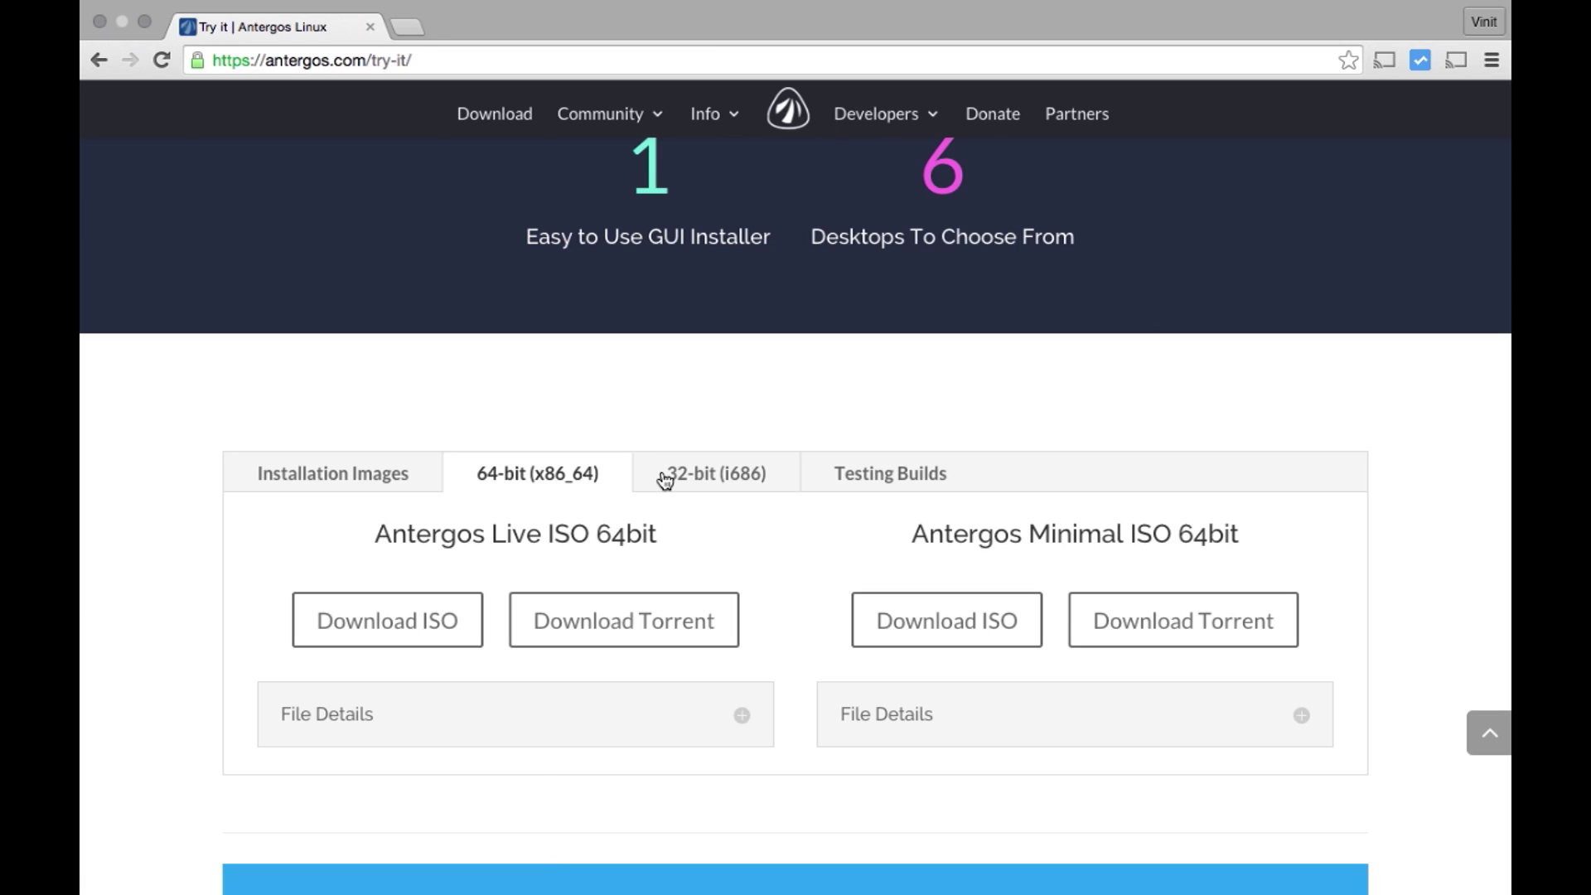
pyautogui.click(712, 479)
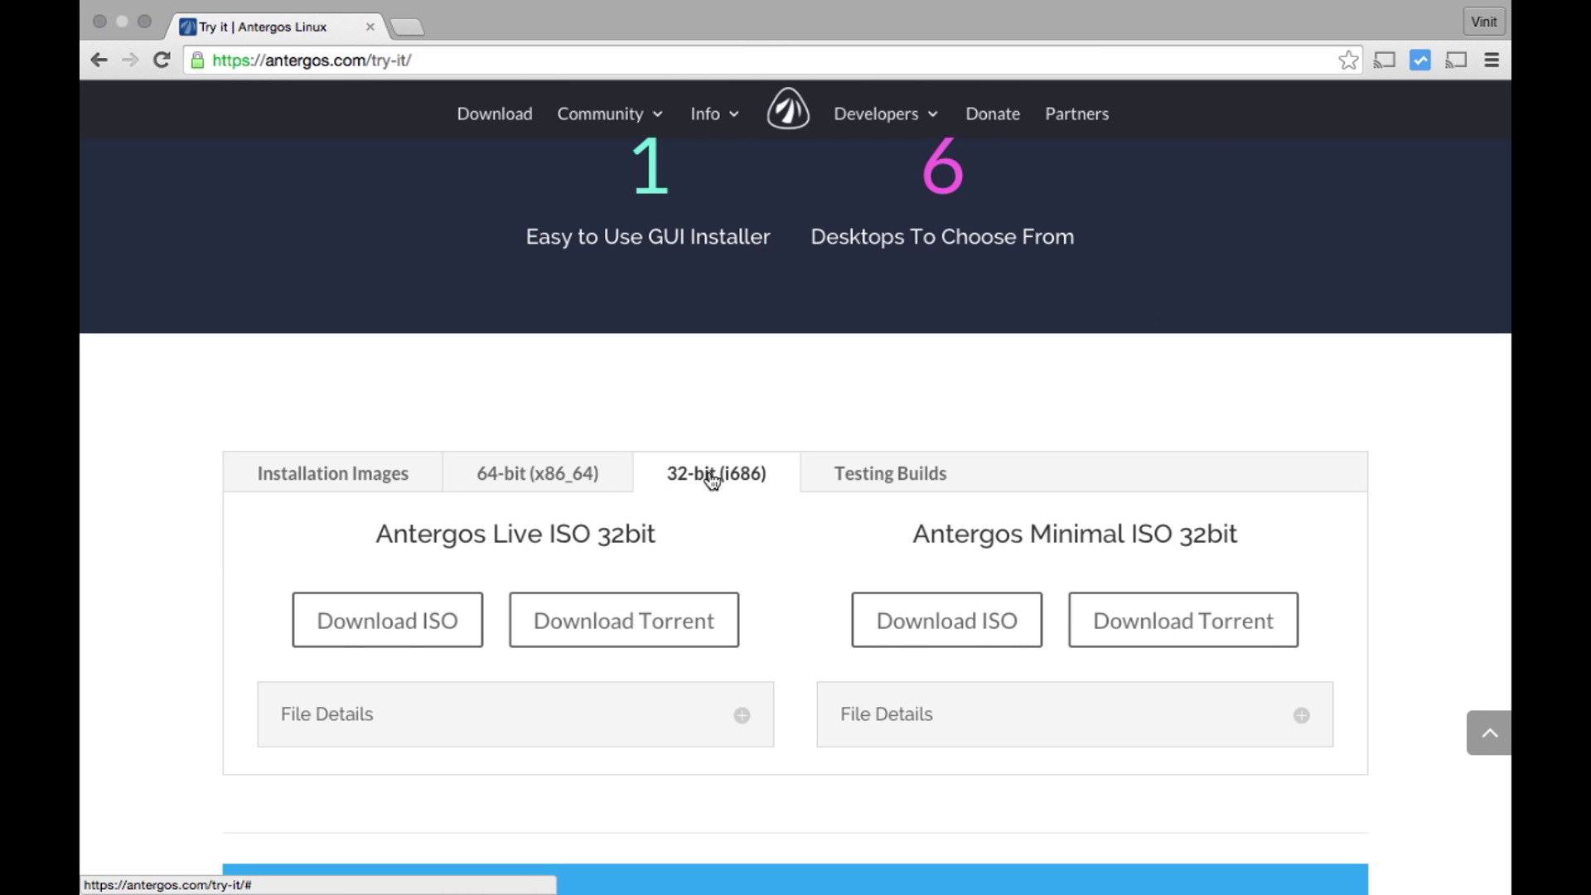
pyautogui.scroll(-2, 559, 516)
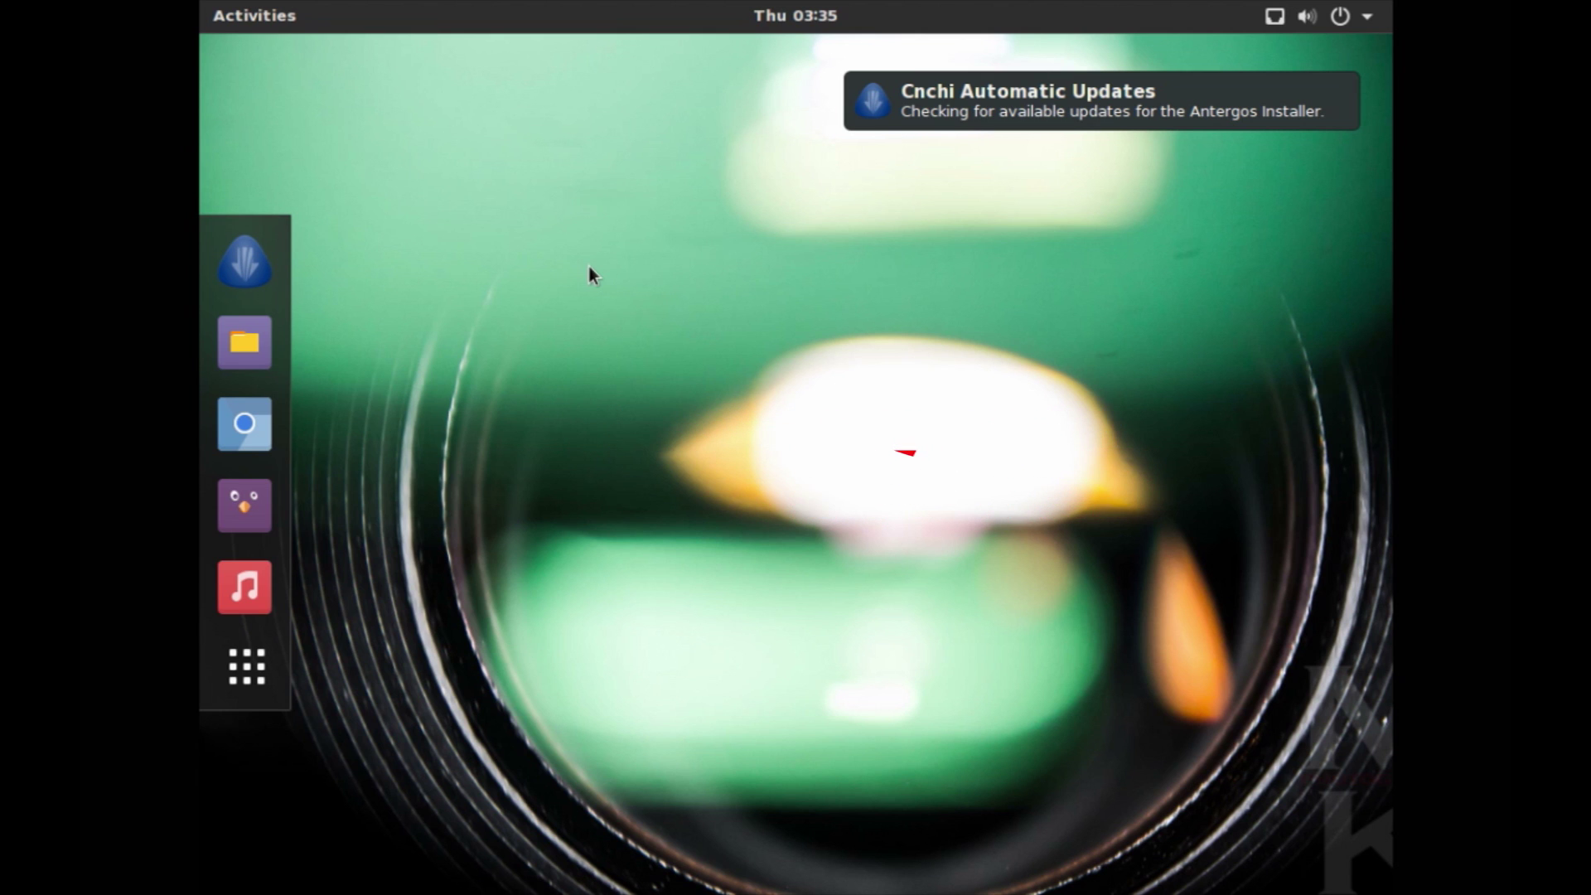
# Launch the Cnchi installer from the live GNOME desktop dock
pyautogui.click(252, 271)
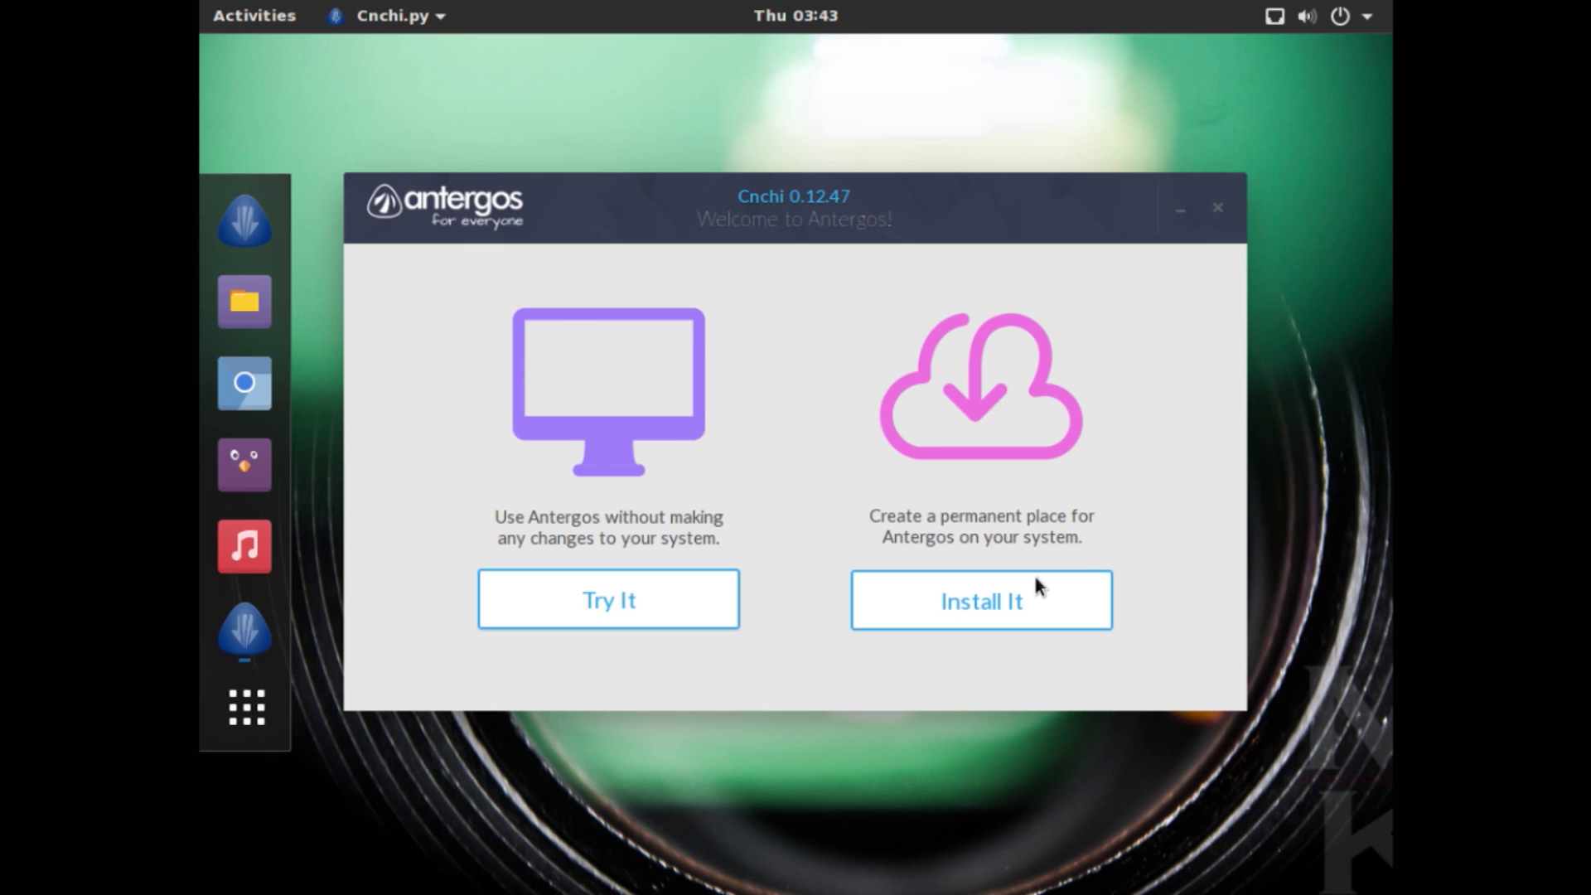
# Choose Install It on the Cnchi welcome screen
pyautogui.click(1004, 595)
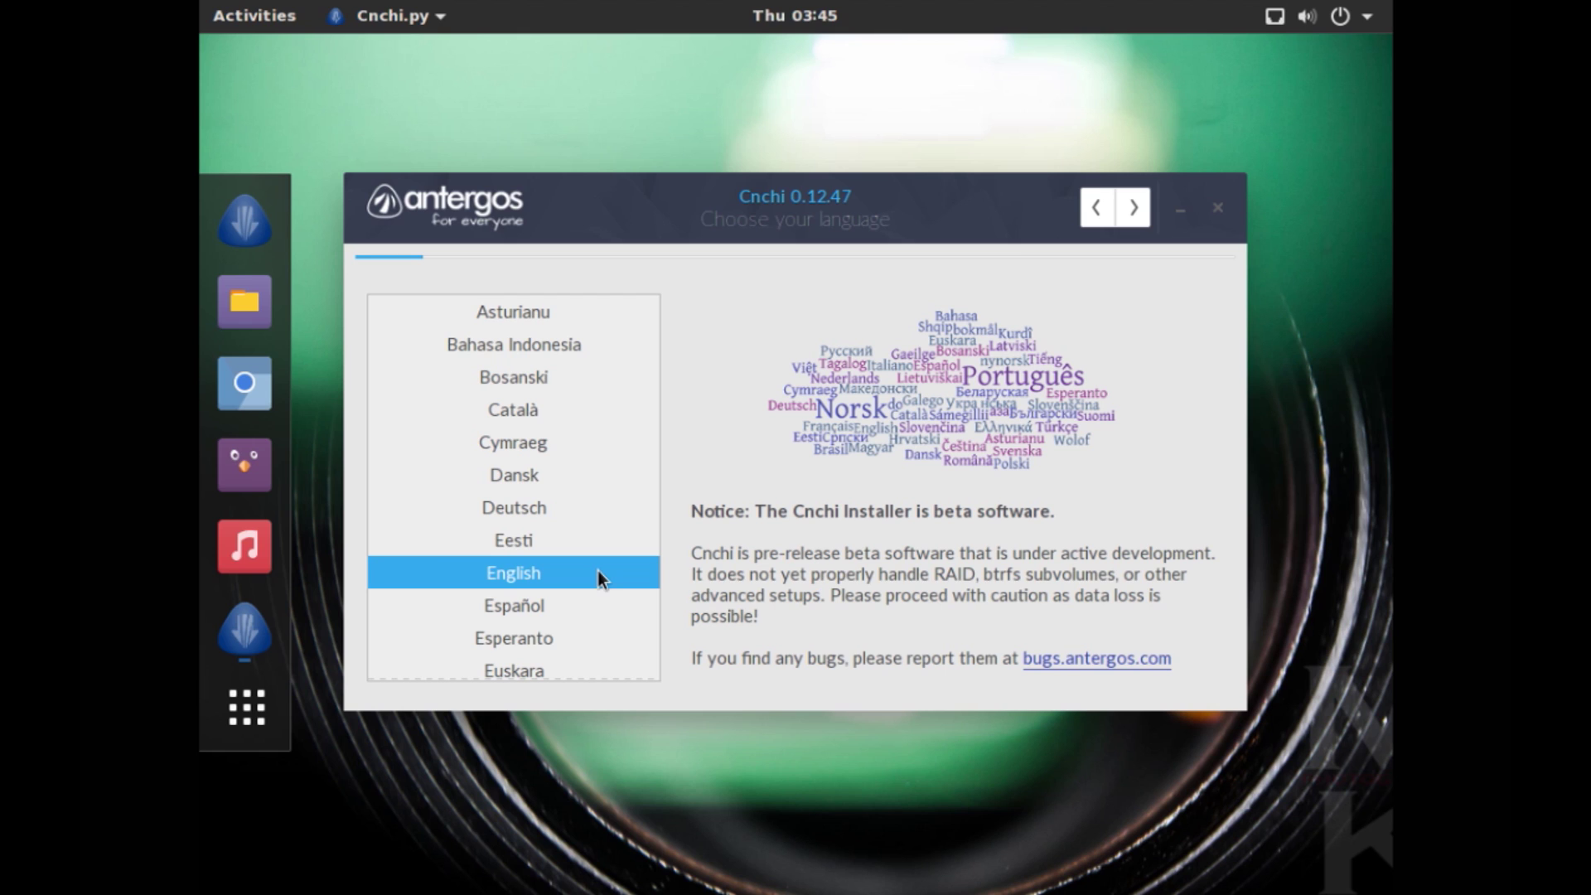
# Accept English as the language and continue past the passed system check
pyautogui.click(1133, 208)
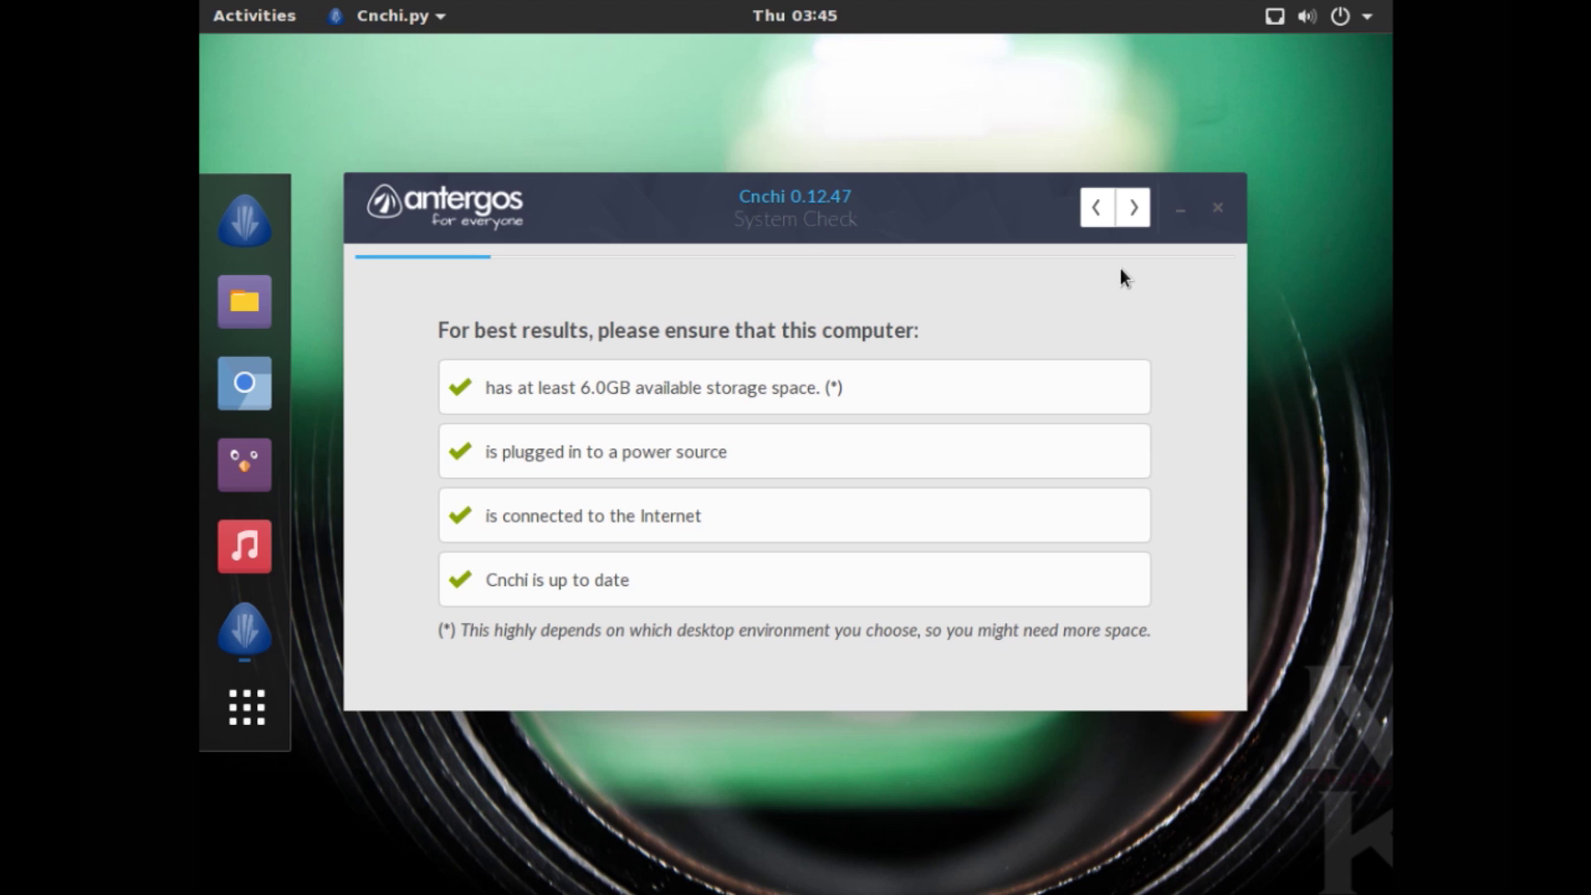
pyautogui.click(1134, 207)
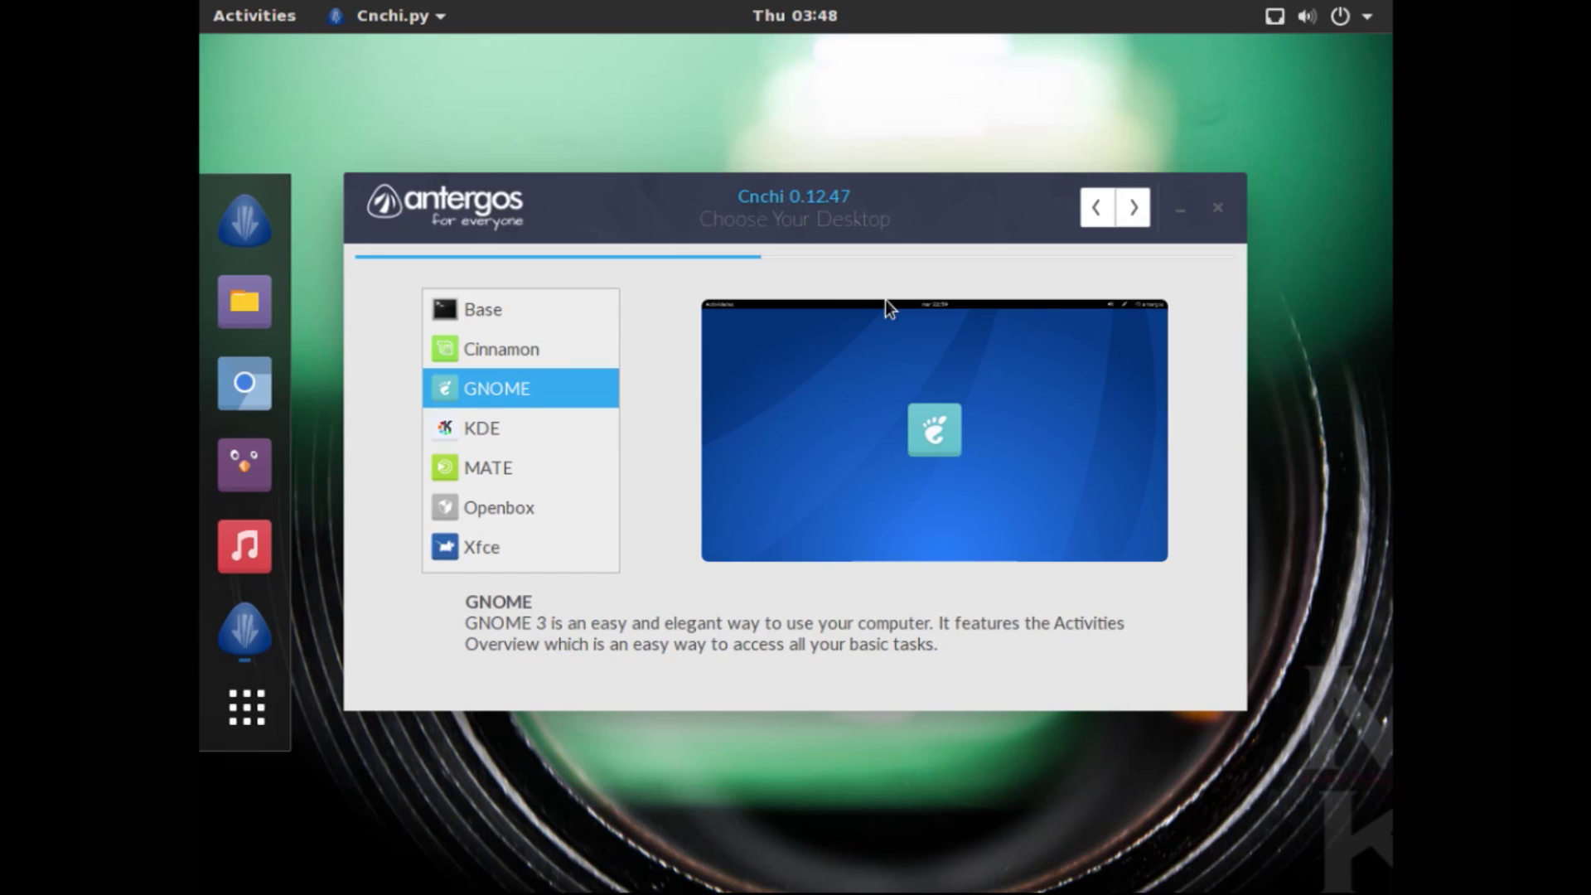
# Go with GNOME and accept its features with AUR and Printing Support on
pyautogui.click(1134, 208)
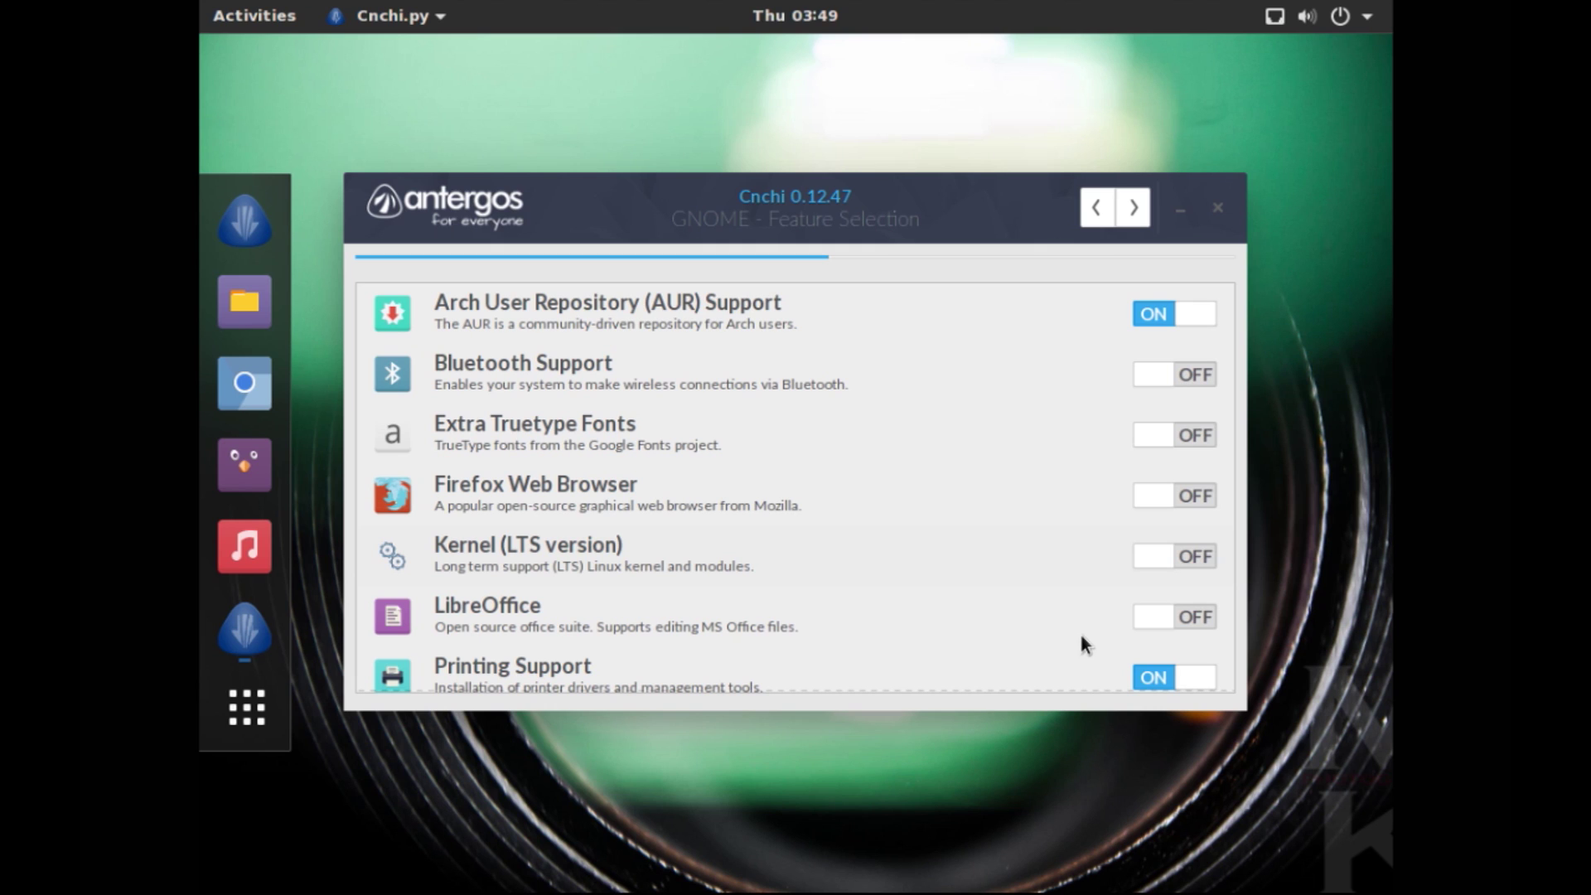
pyautogui.click(1133, 207)
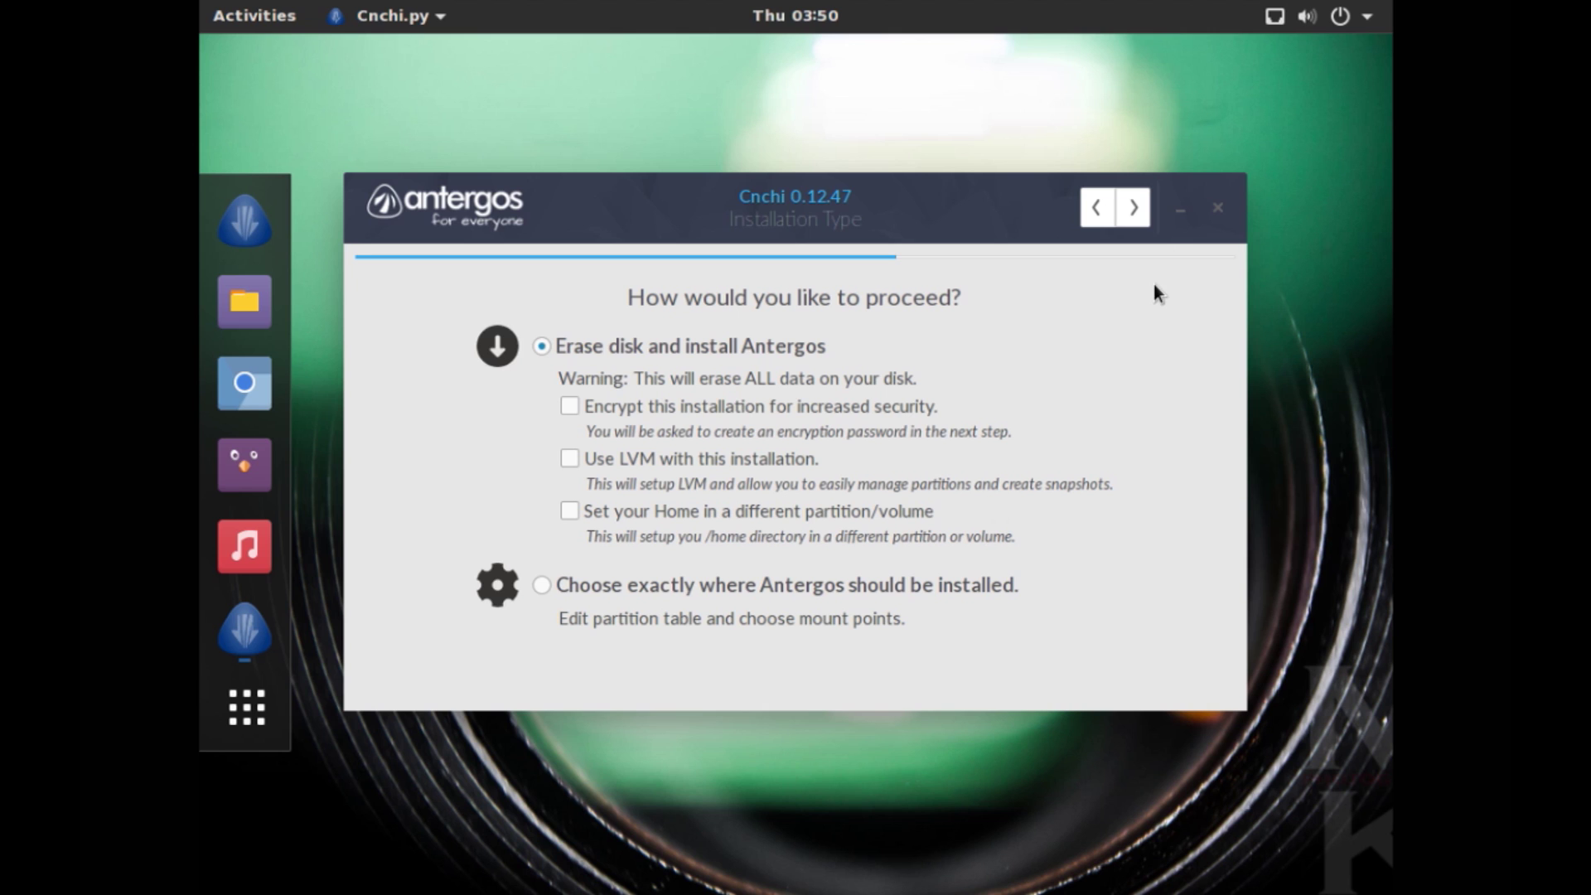
# Keep Erase disk and install Antergos, using /dev/sda as install drive and boot loader
pyautogui.click(1133, 208)
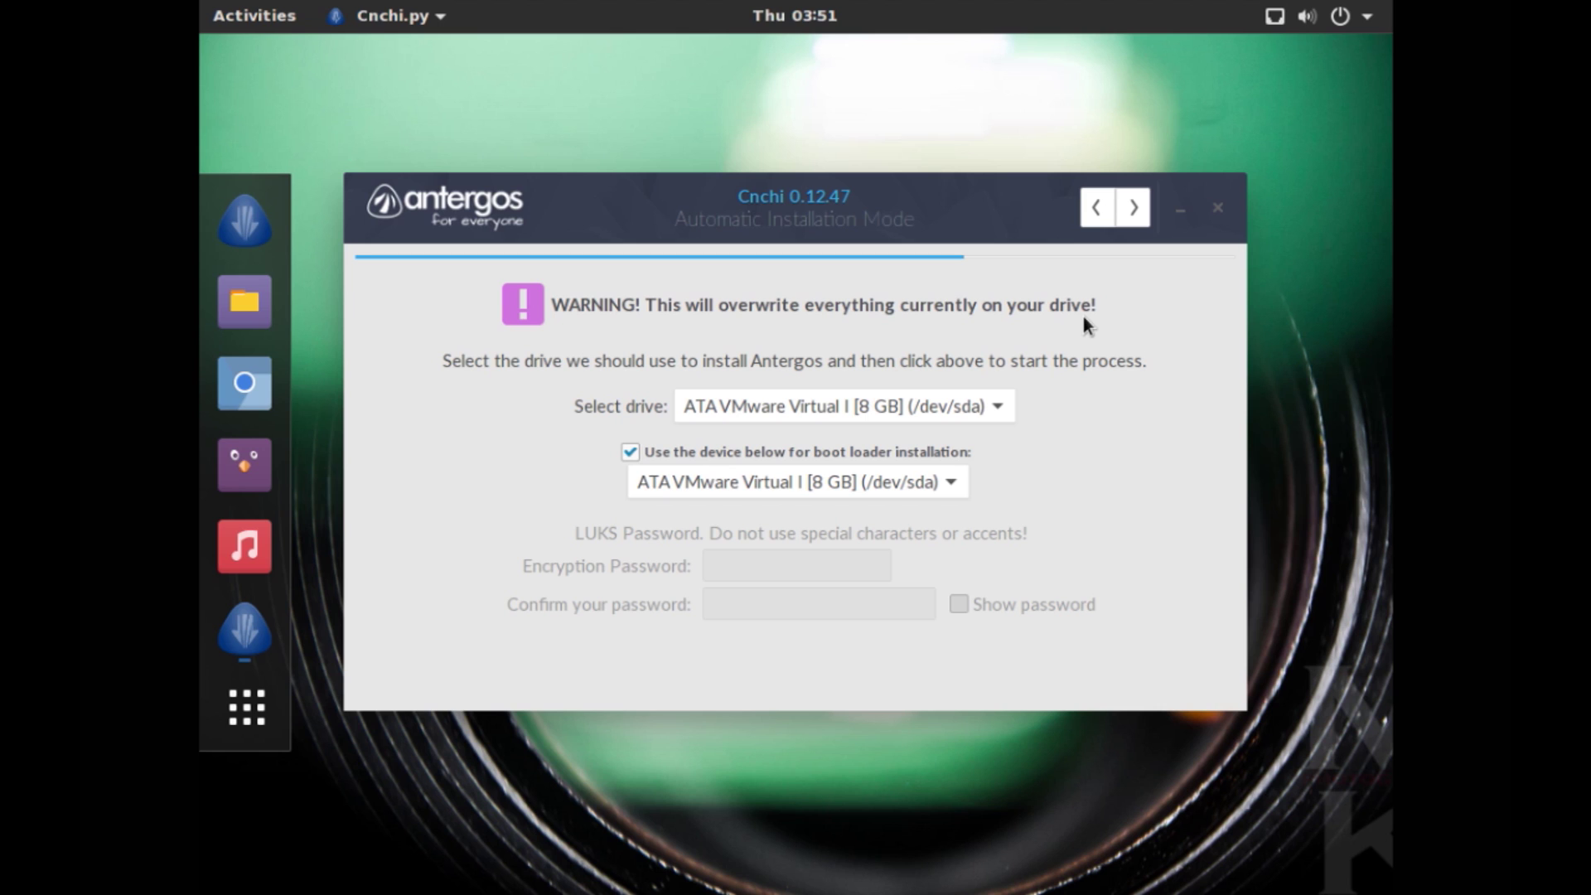
pyautogui.click(1141, 212)
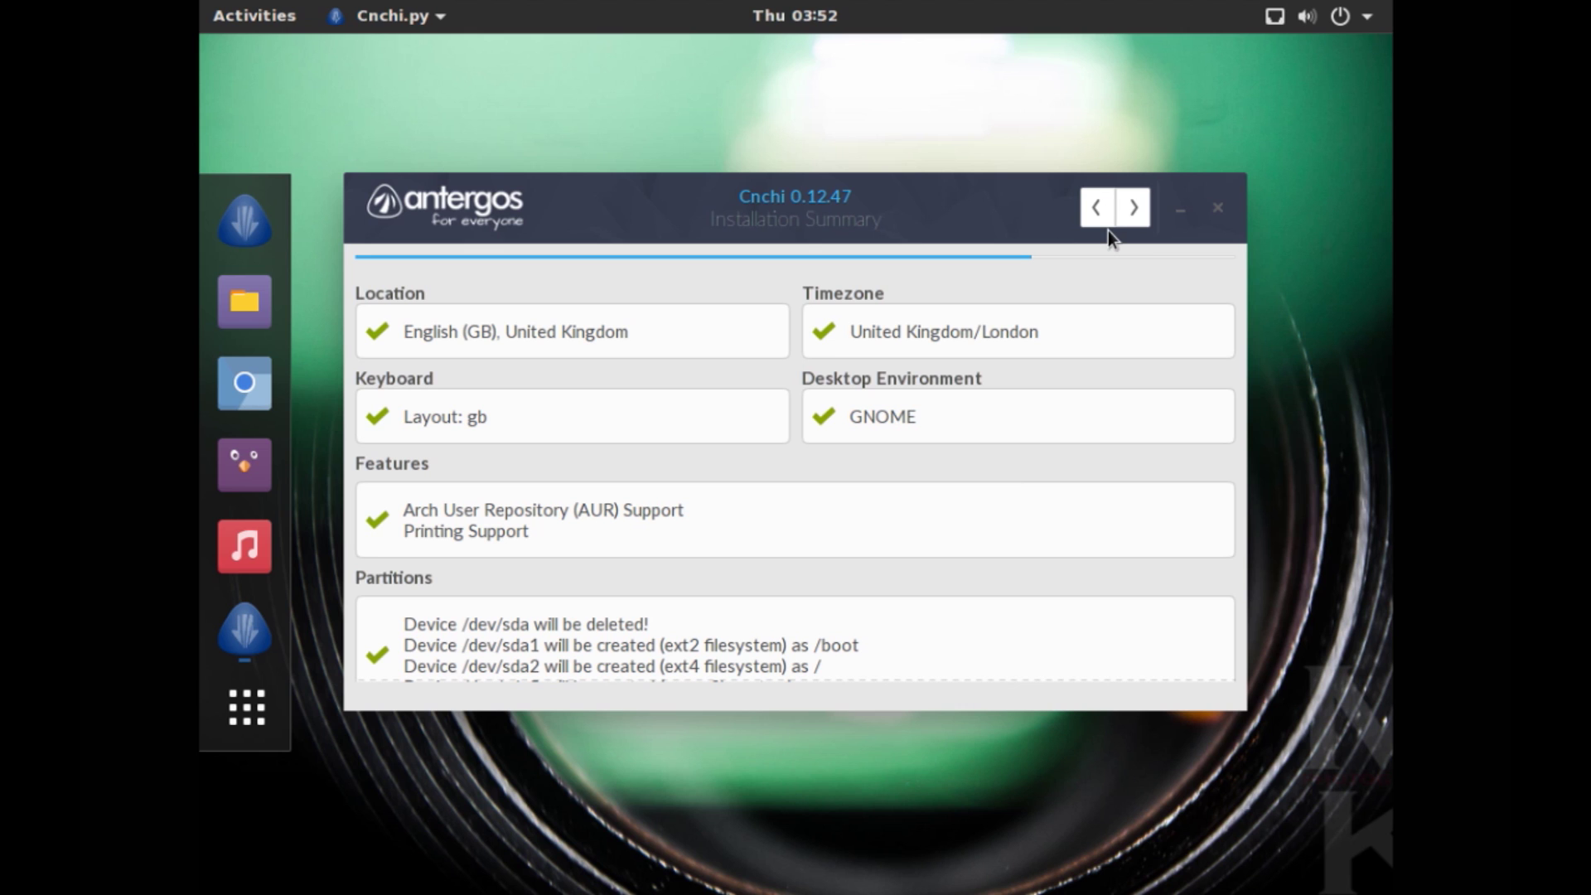
# Proceed from the Installation Summary and confirm the disk changes with Yes
pyautogui.click(1135, 208)
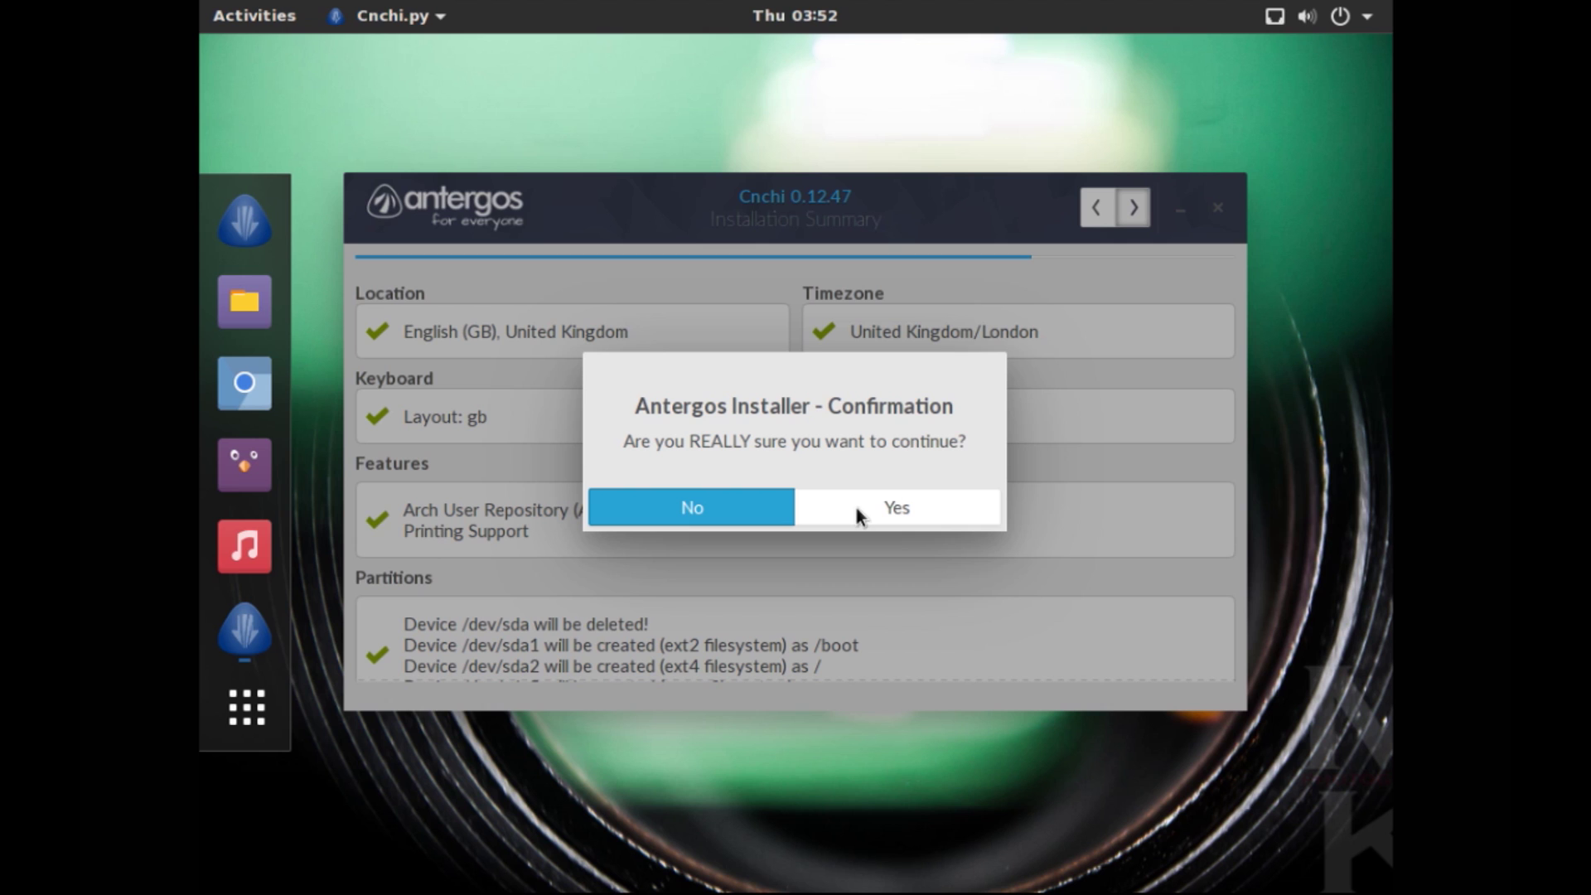
pyautogui.click(855, 508)
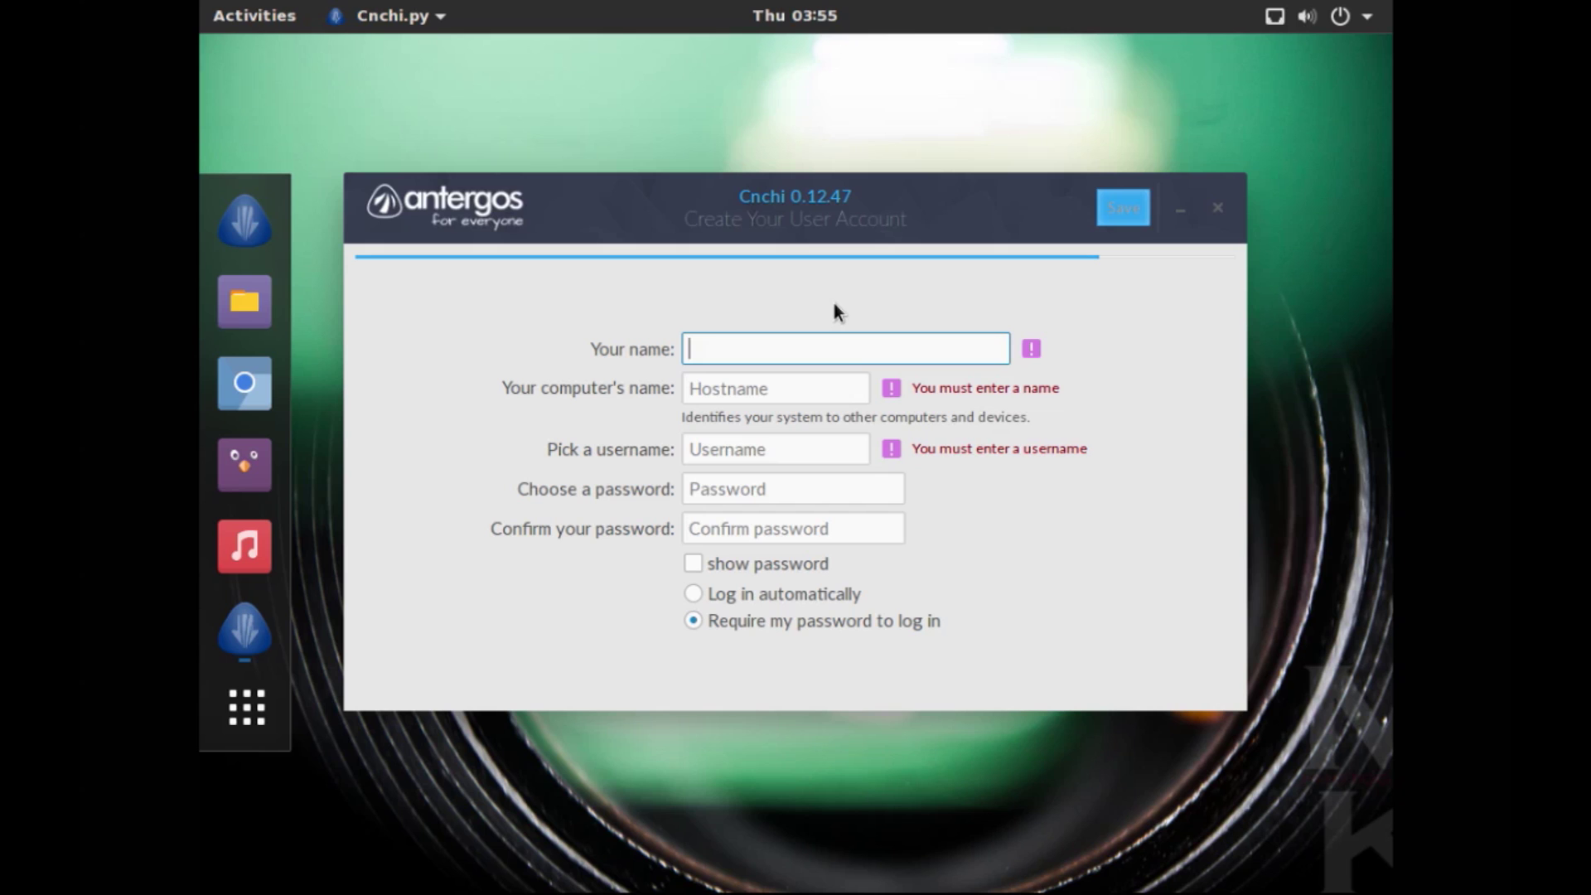
# Enter the user's full name and computer name, fix a username typo, and type the password
pyautogui.write('xpstech')
pyautogui.press('Tab')
pyautogui.write('xpstech')
pyautogui.press('Tab')
pyautogui.write('xpstesh')
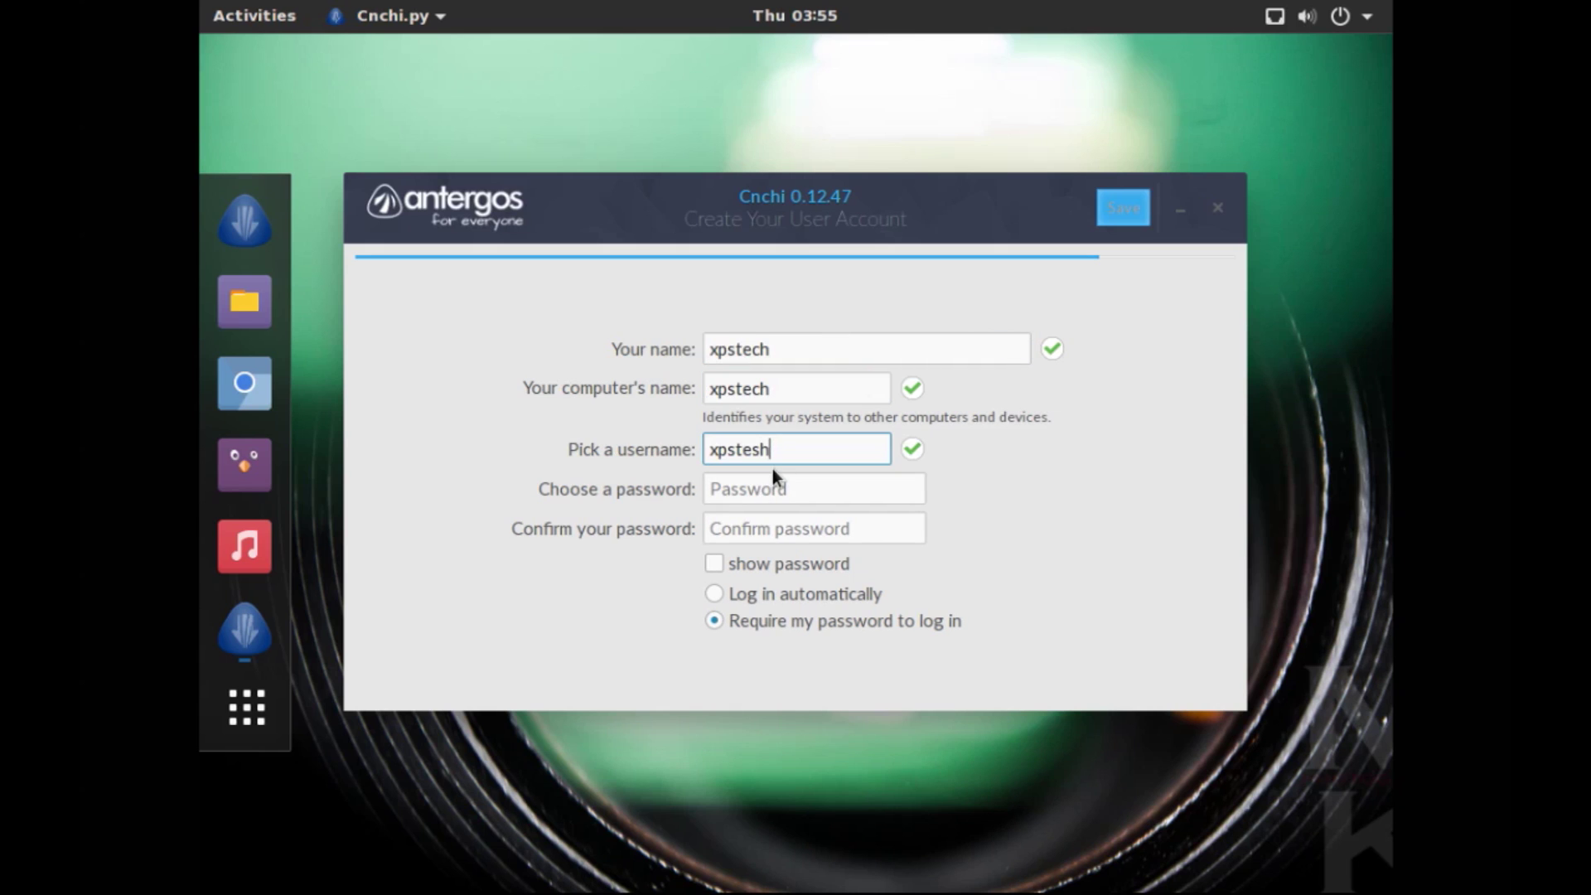
pyautogui.press('BackSpace')
pyautogui.press('BackSpace')
pyautogui.write('ch')
pyautogui.press('Tab')
pyautogui.write('******')
pyautogui.press('Tab')
pyautogui.write('******')
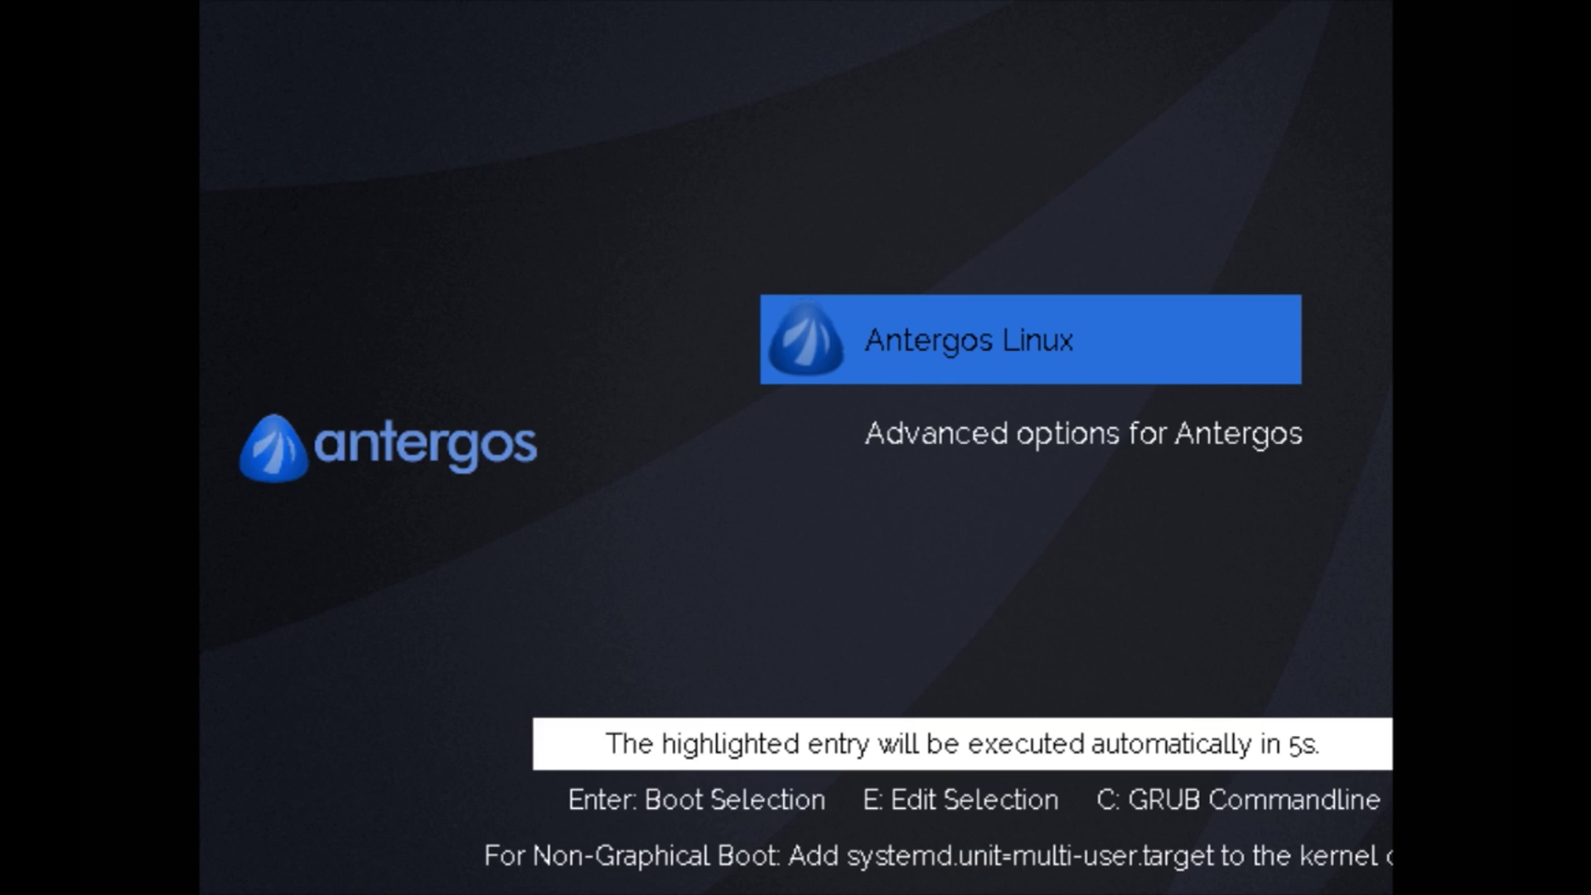
# Boot the Antergos Linux entry from the GRUB menu right away
pyautogui.press('Return')
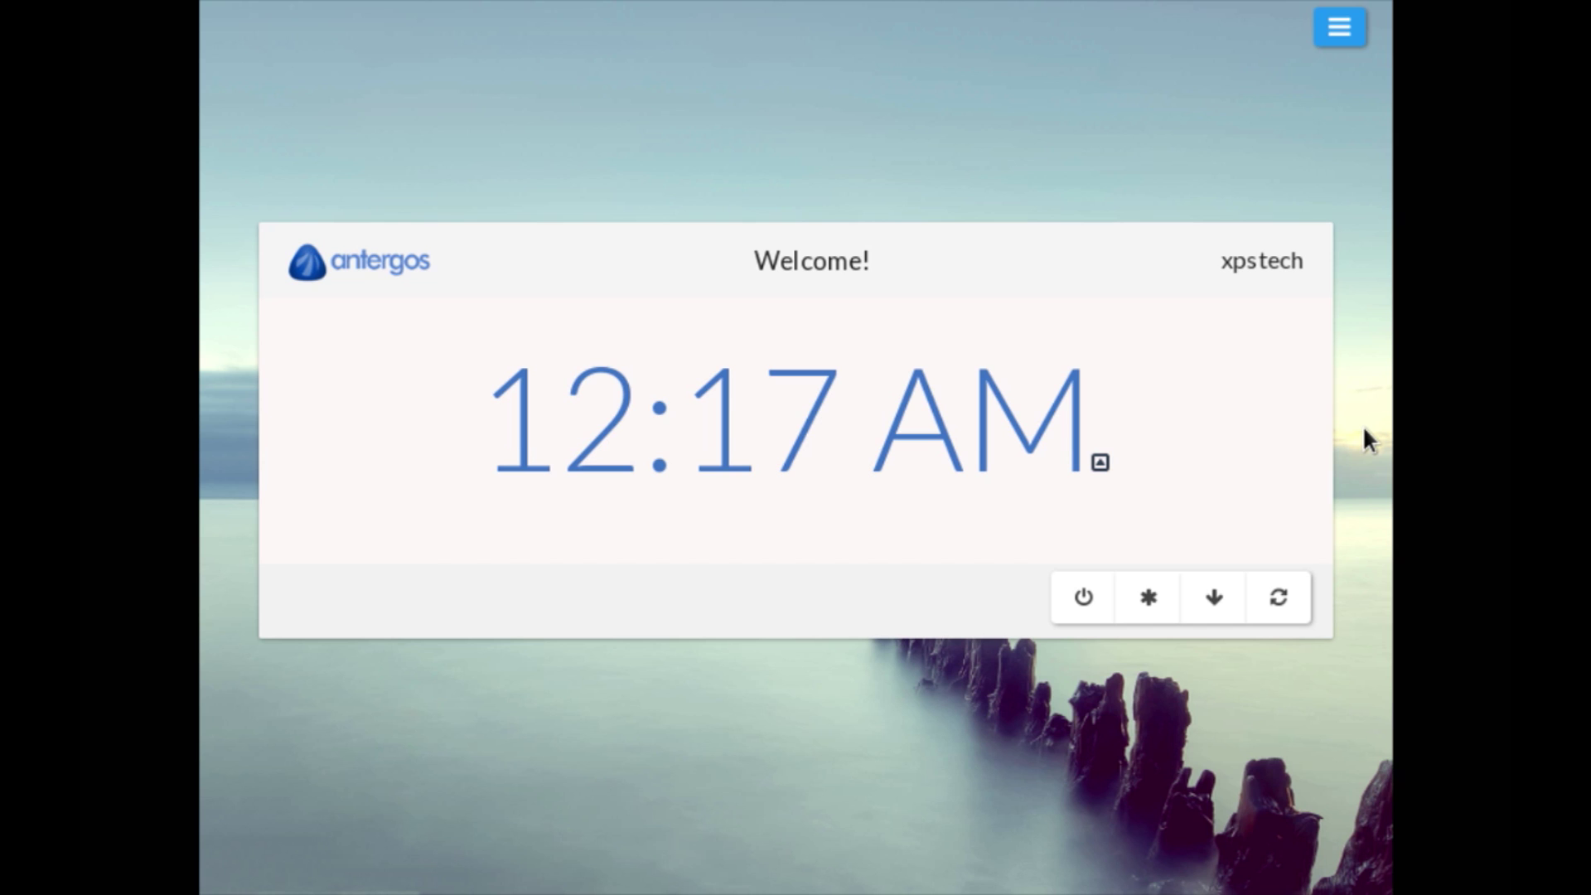
# Bring up the login form on the Antergos lock screen and submit the password
pyautogui.click(1347, 33)
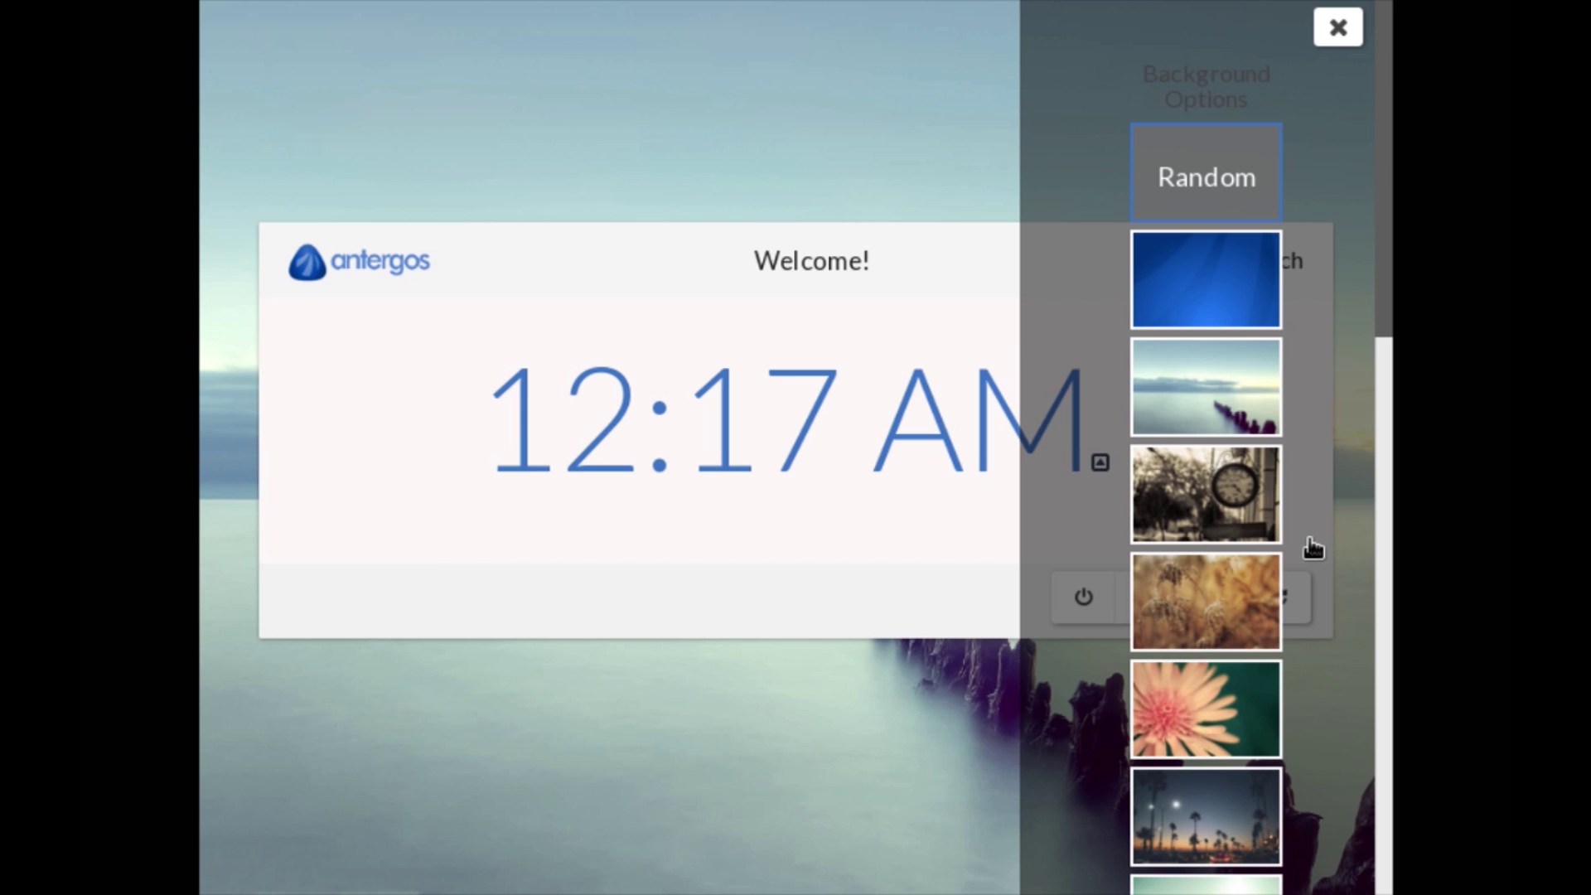
pyautogui.click(1340, 29)
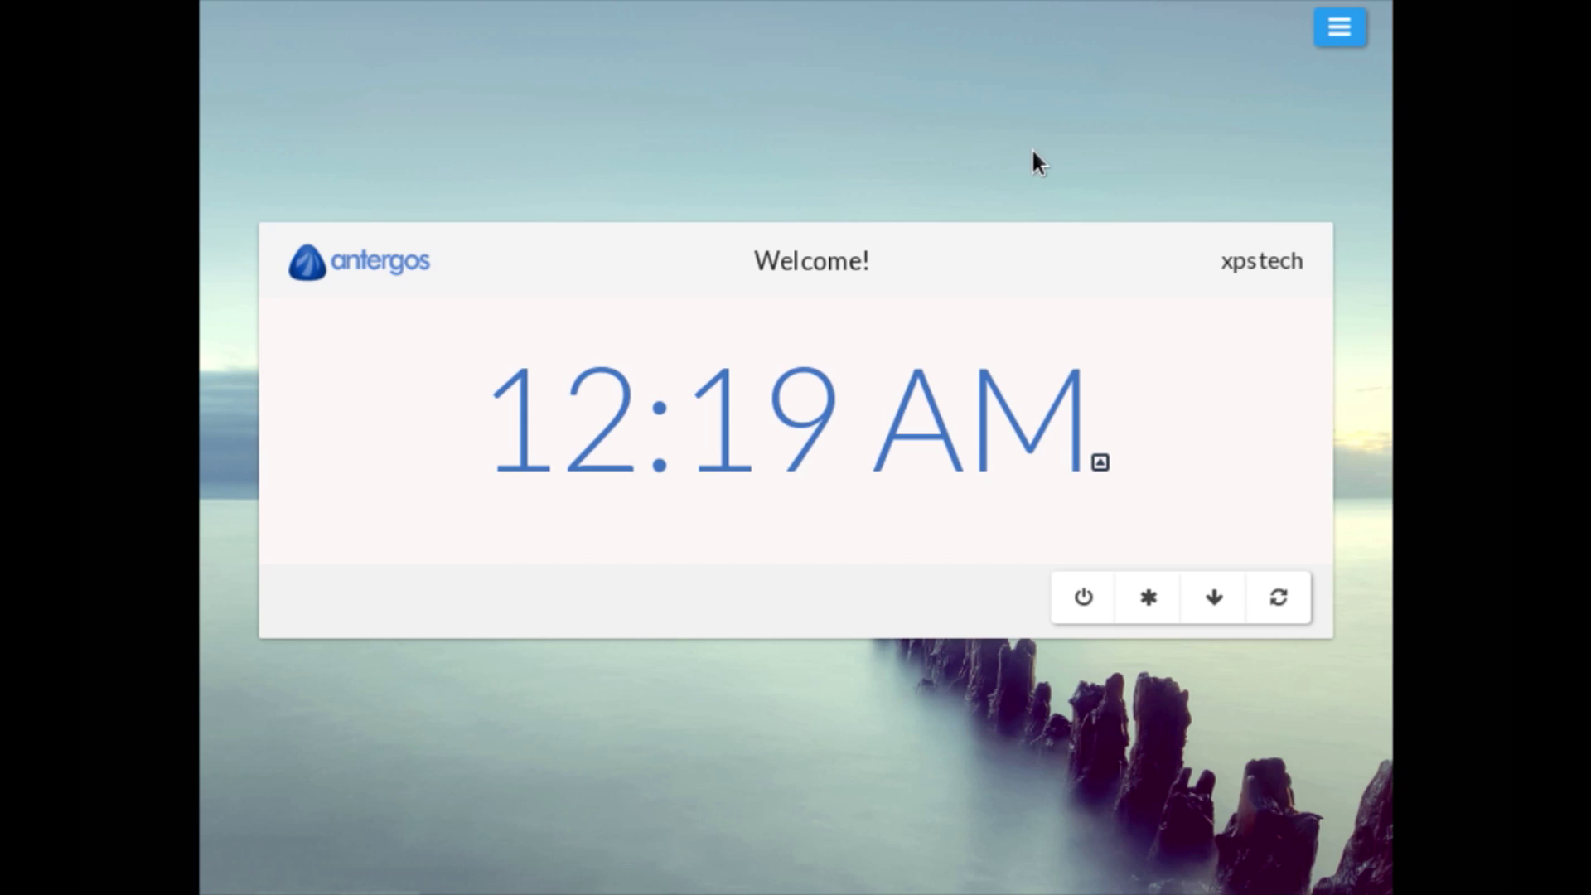
pyautogui.click(778, 509)
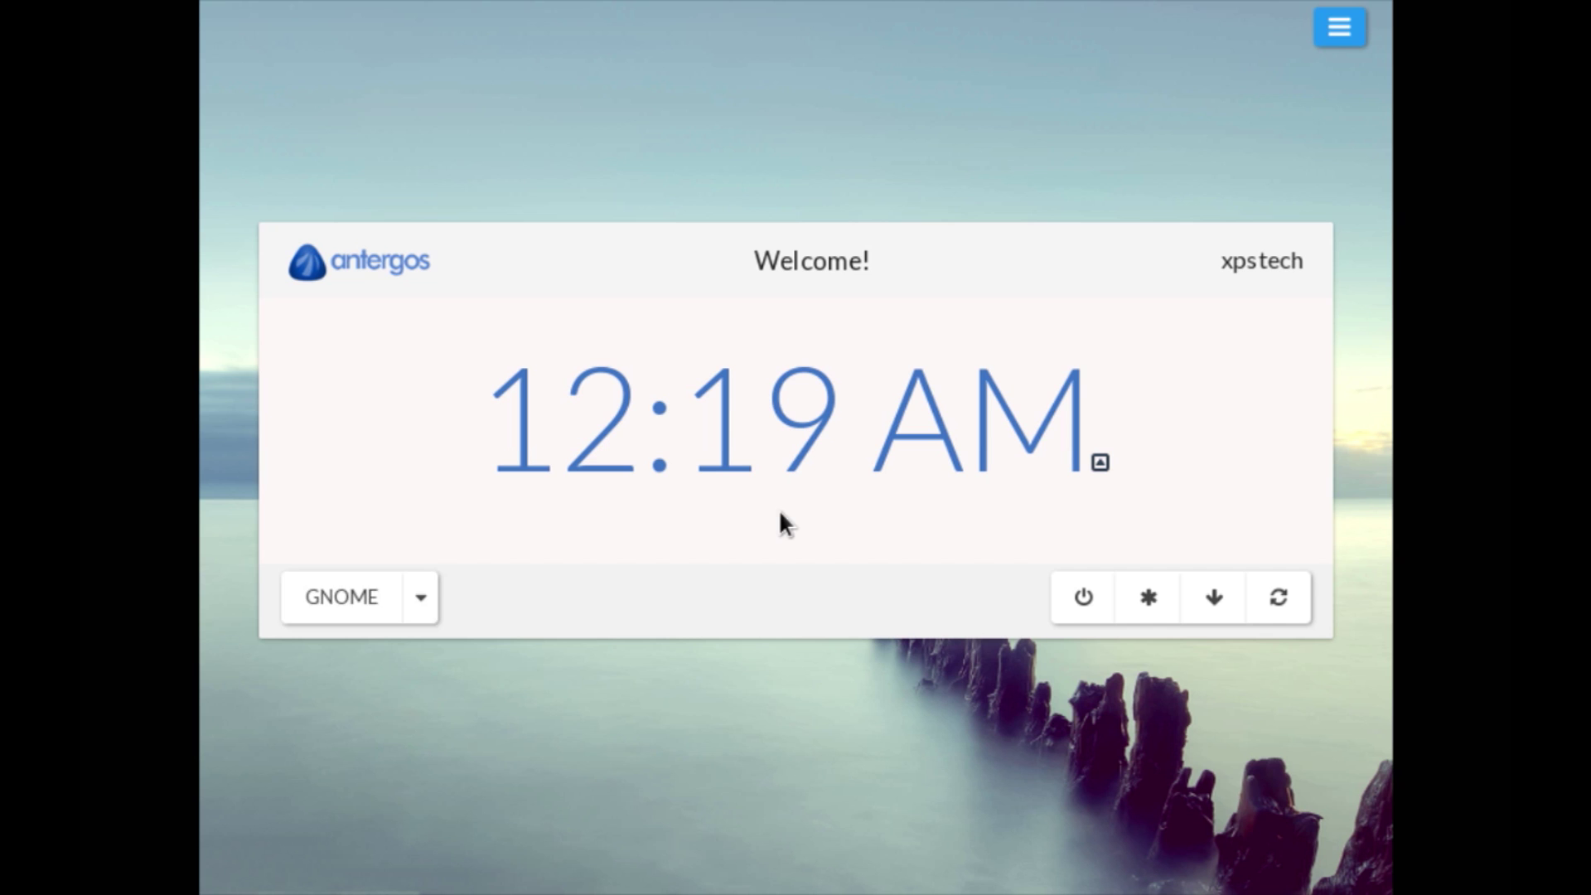
pyautogui.press('Return')
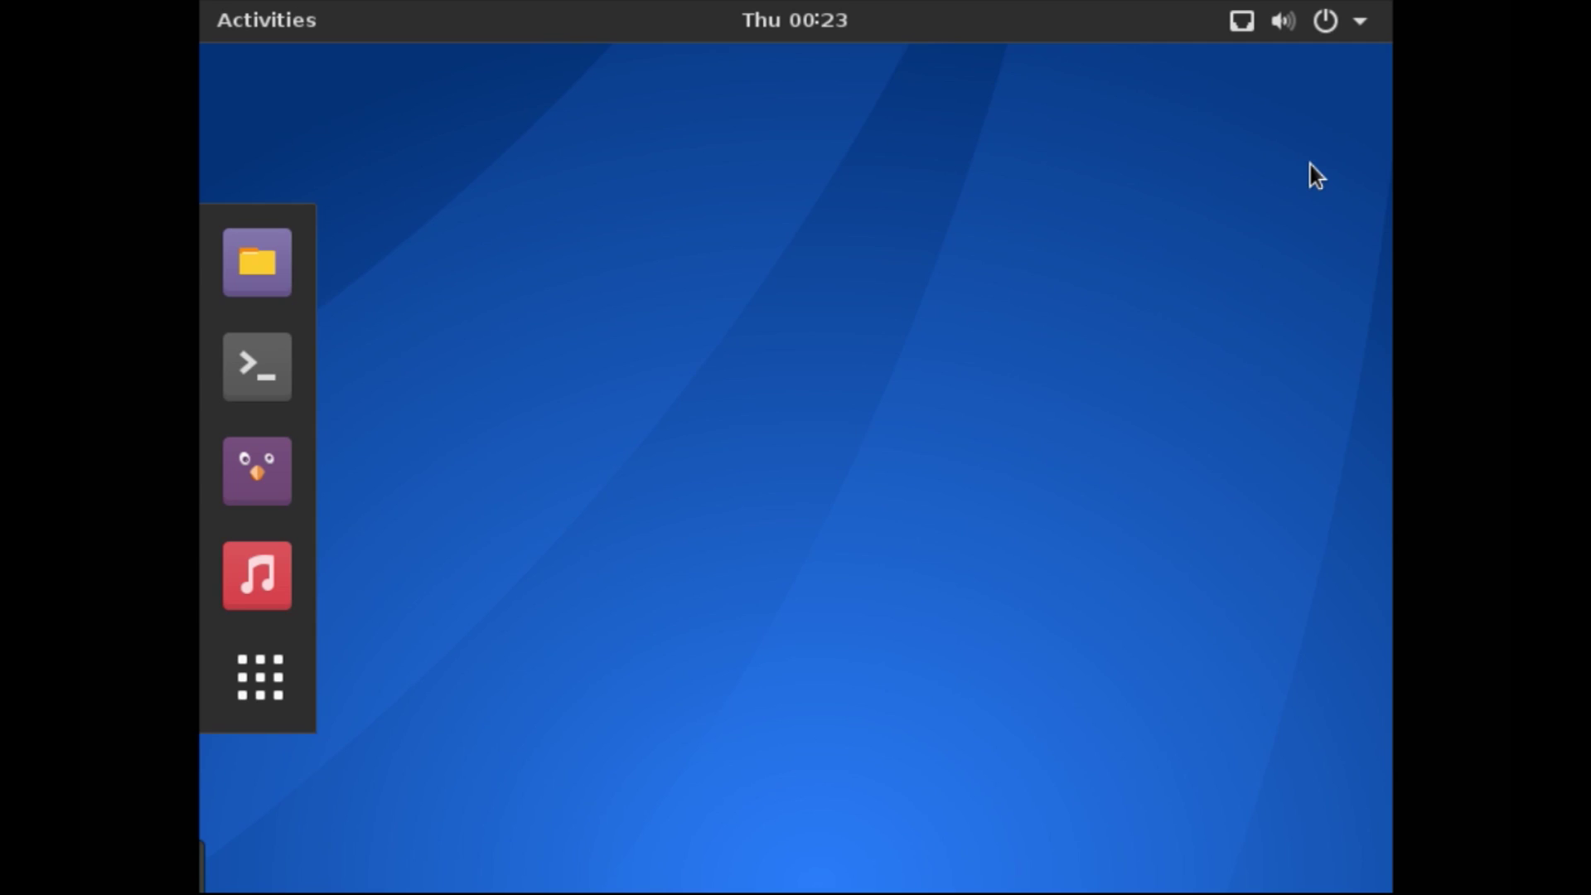
# From the desktop's Display Settings, set the Unknown Display to 1280 × 800 and apply it
pyautogui.rightClick(954, 503)
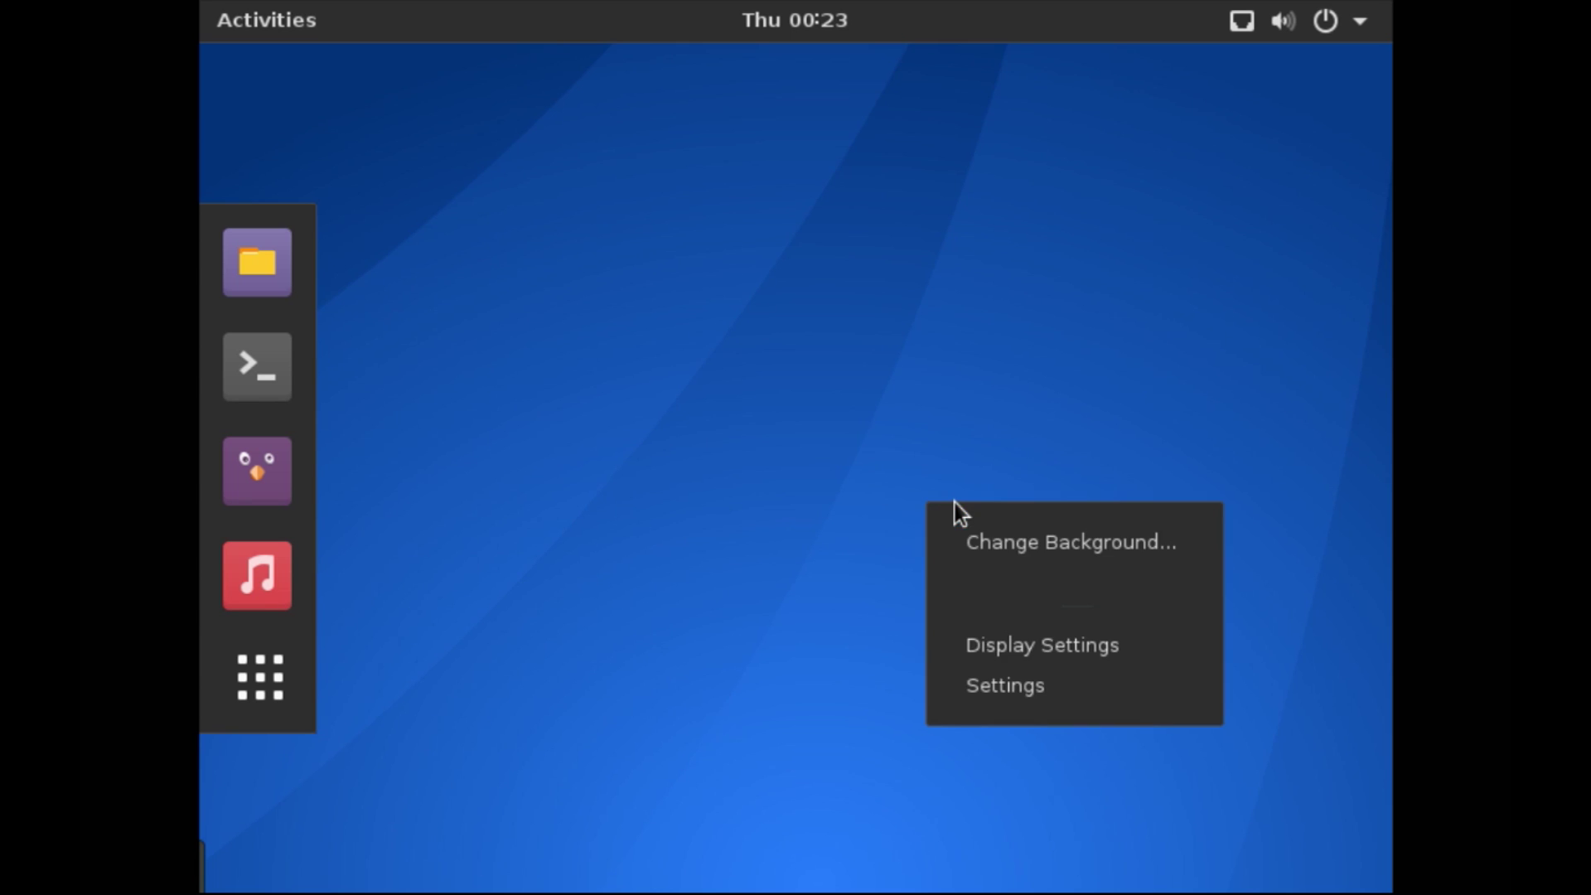
pyautogui.click(992, 649)
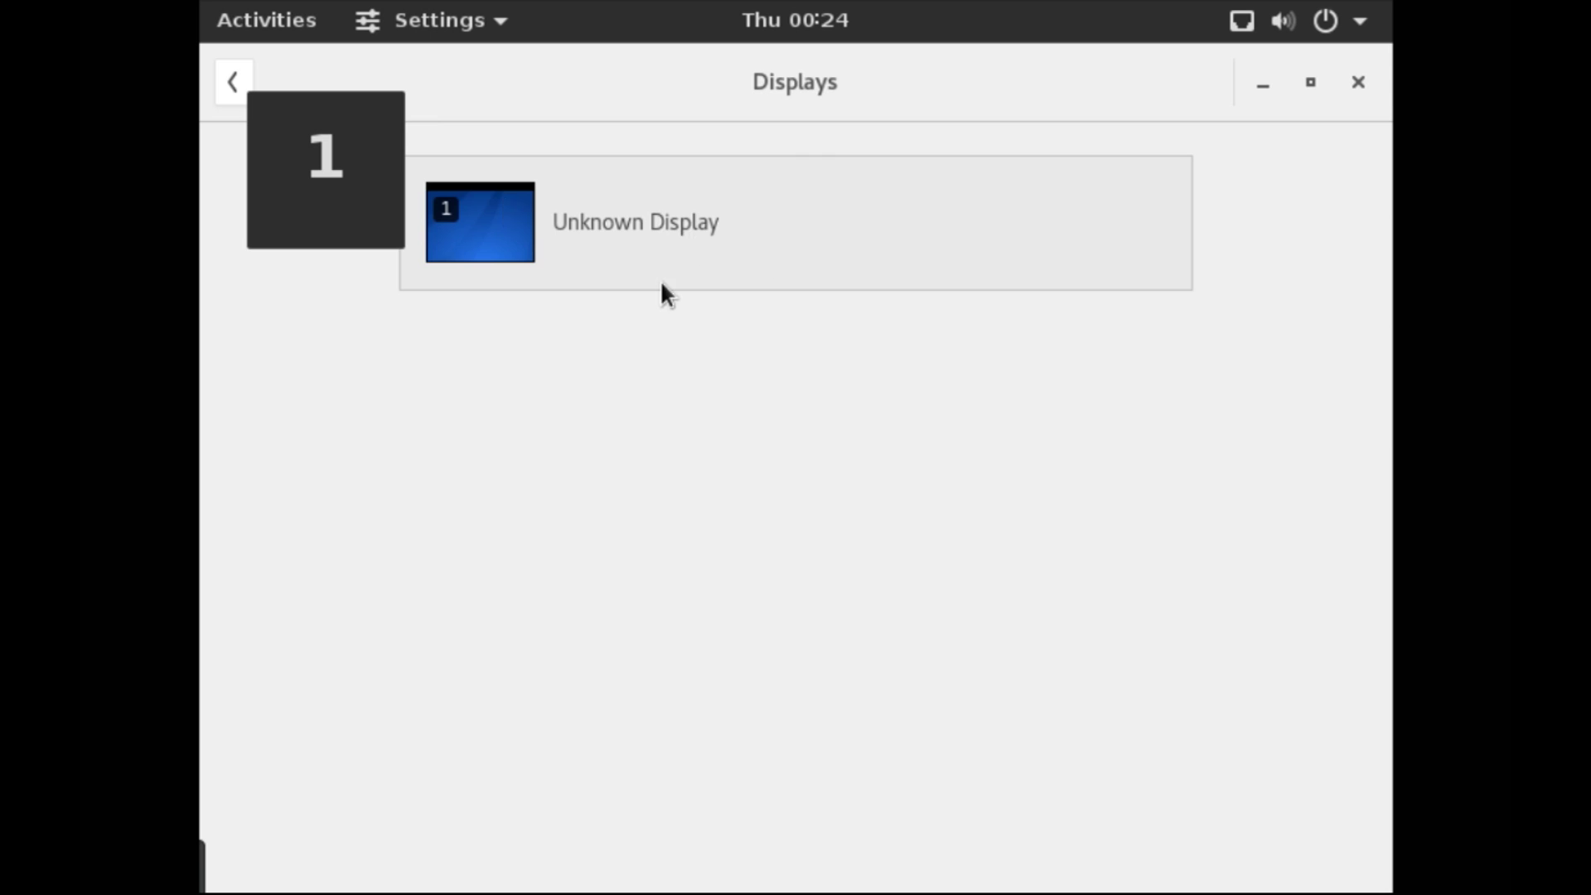
pyautogui.click(663, 285)
pyautogui.click(842, 696)
pyautogui.scroll(-5, 906, 765)
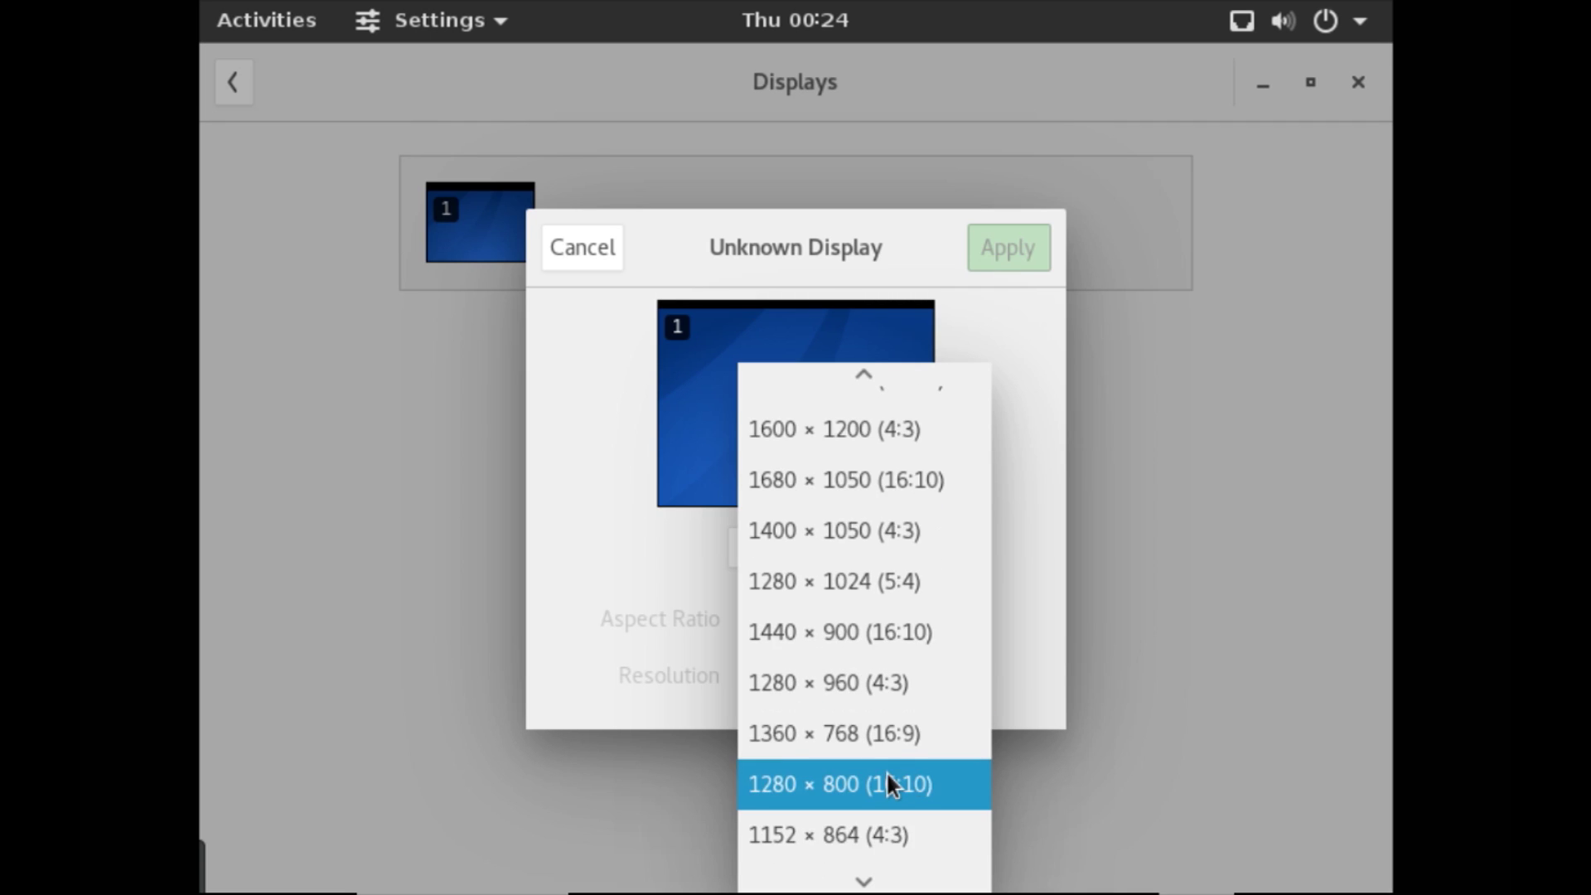
pyautogui.click(888, 783)
pyautogui.click(1008, 249)
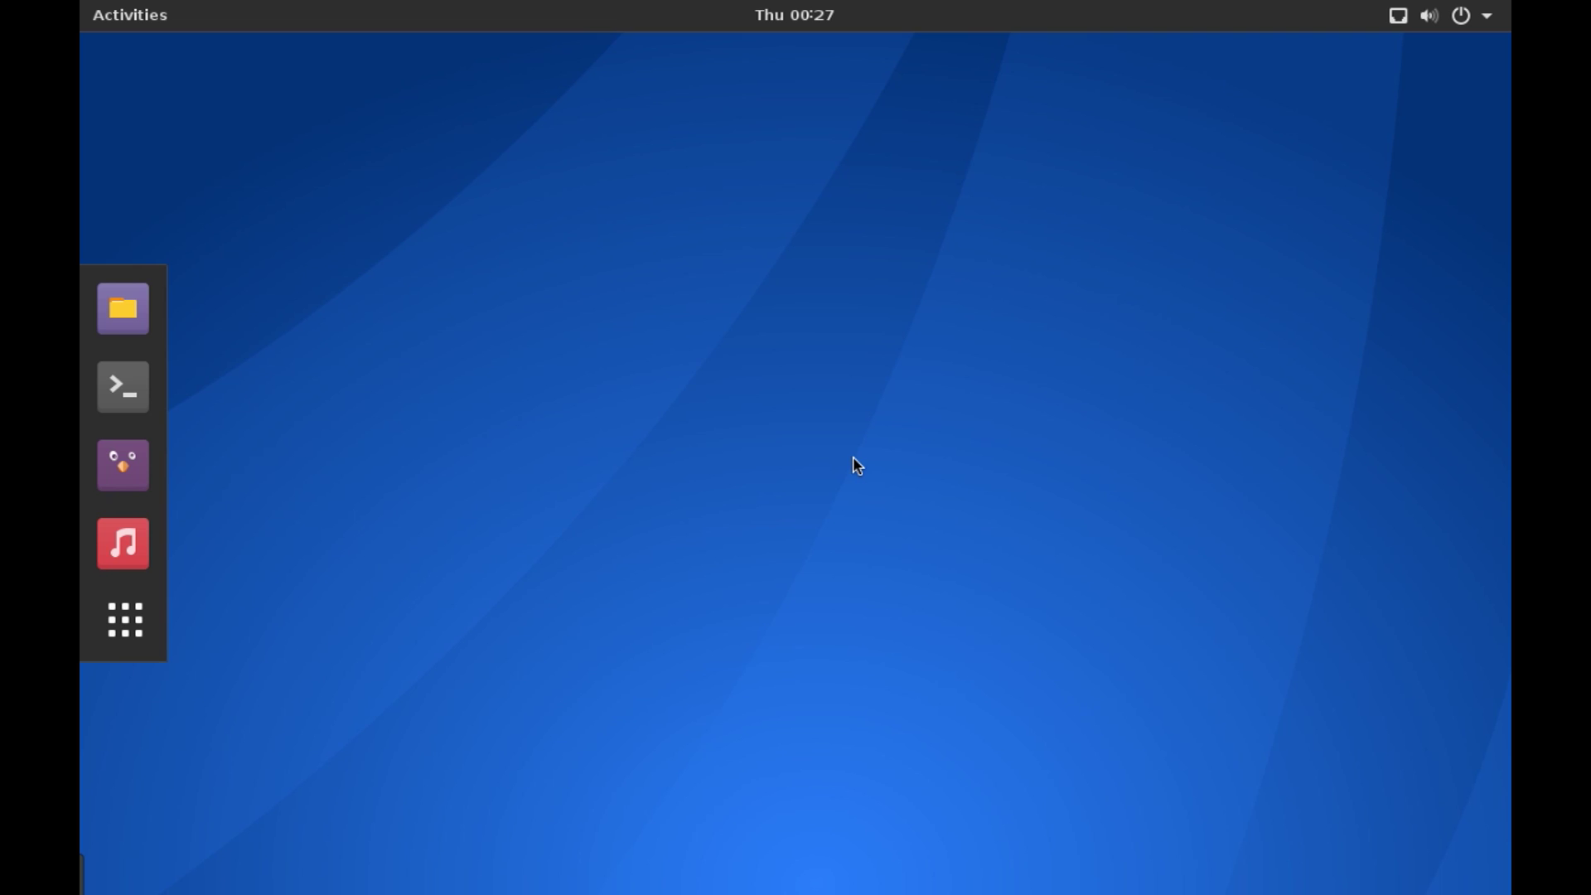
pyautogui.click(146, 628)
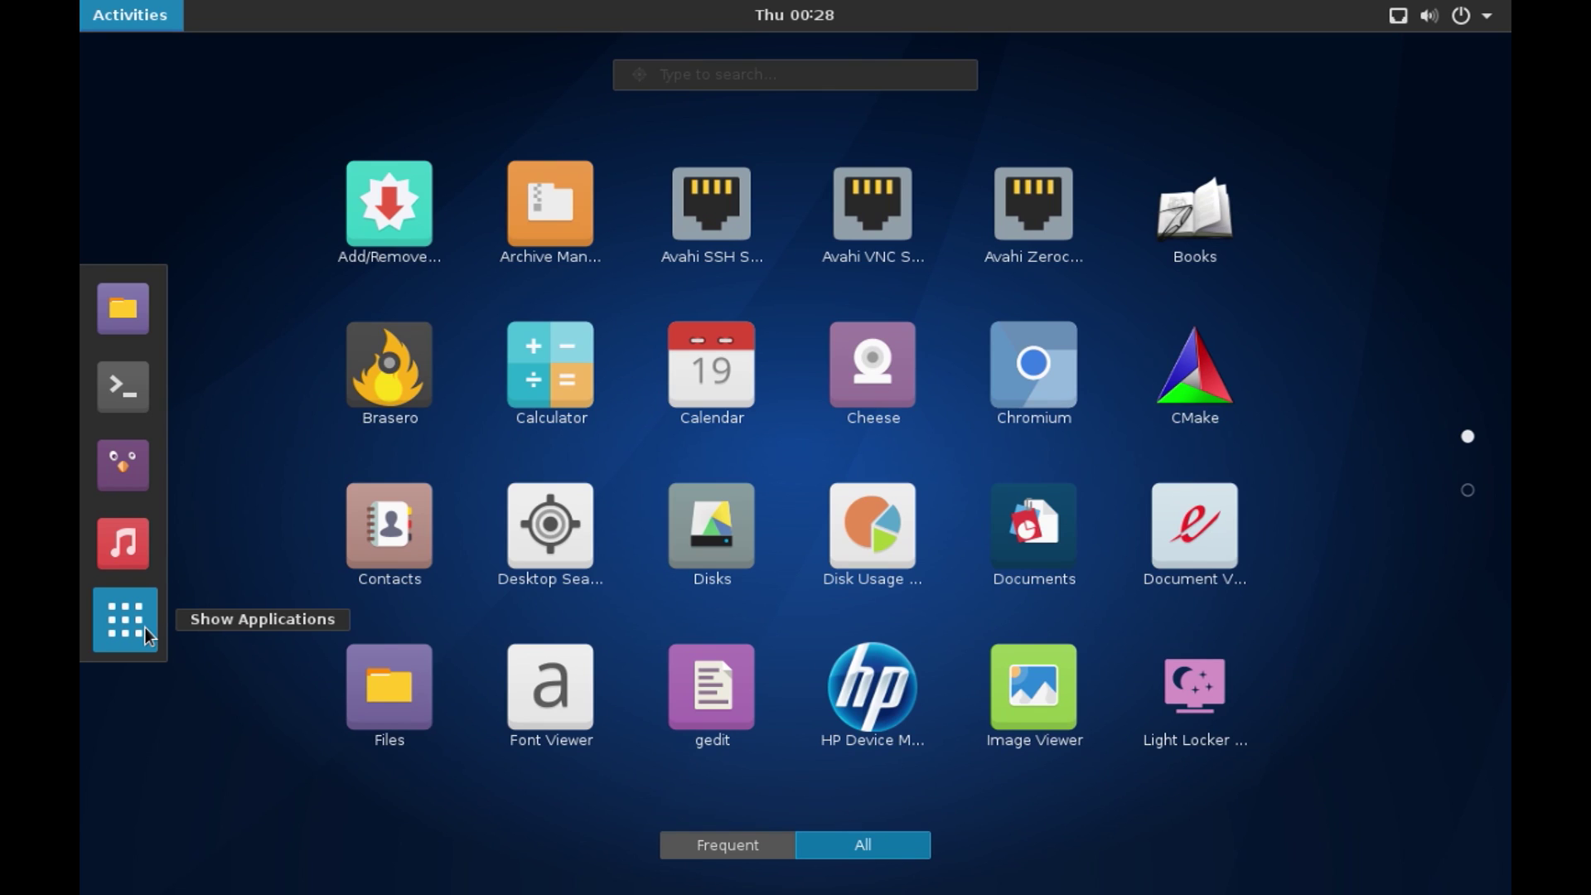
pyautogui.scroll(-1, 481, 615)
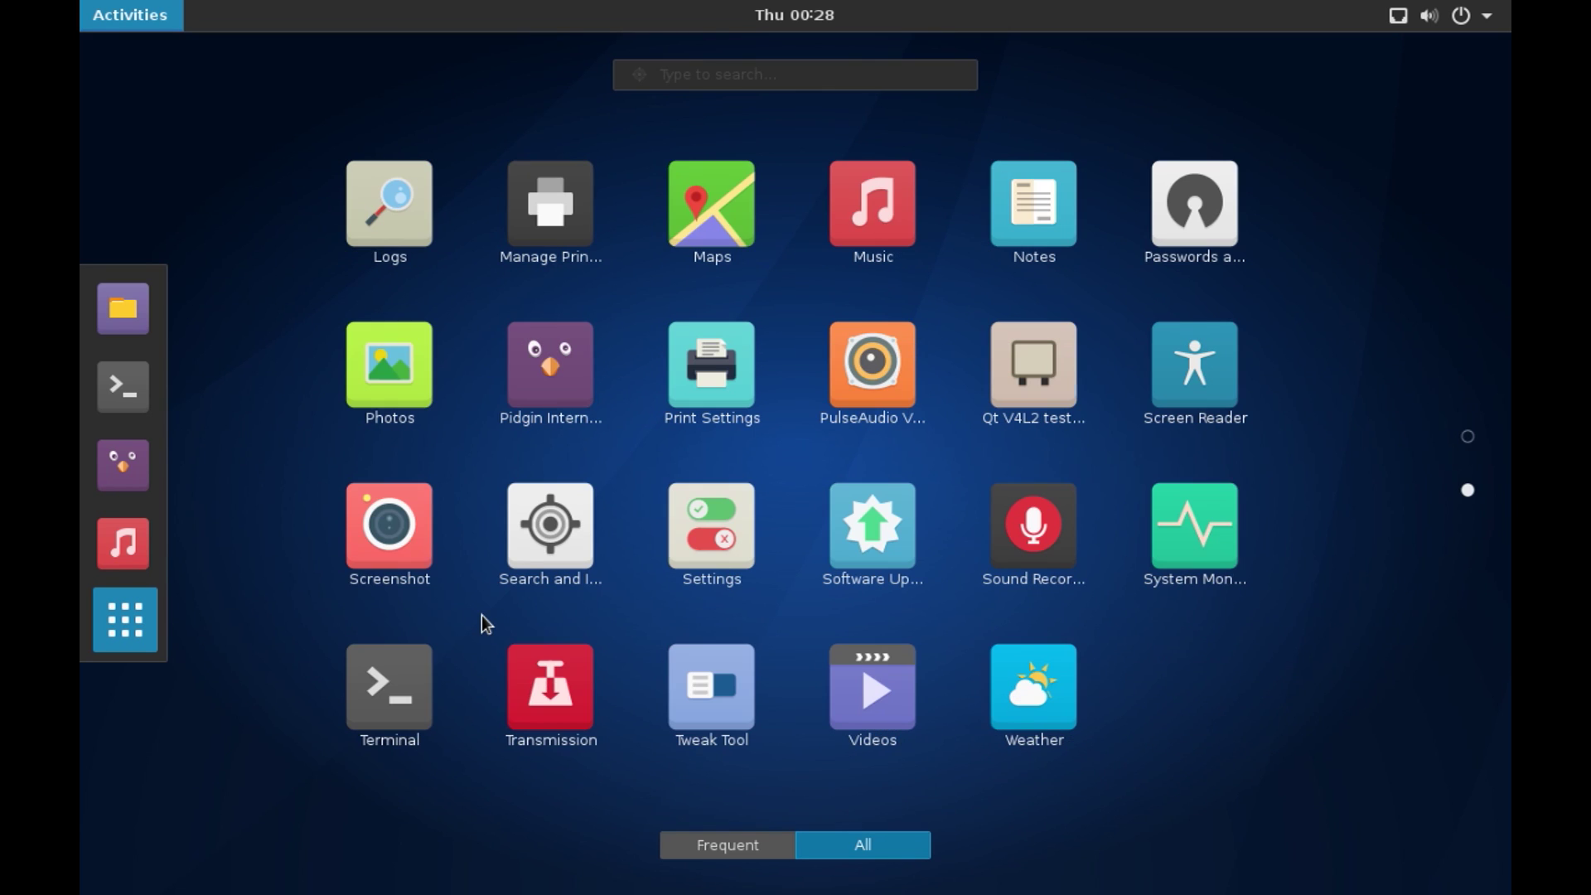
pyautogui.click(717, 540)
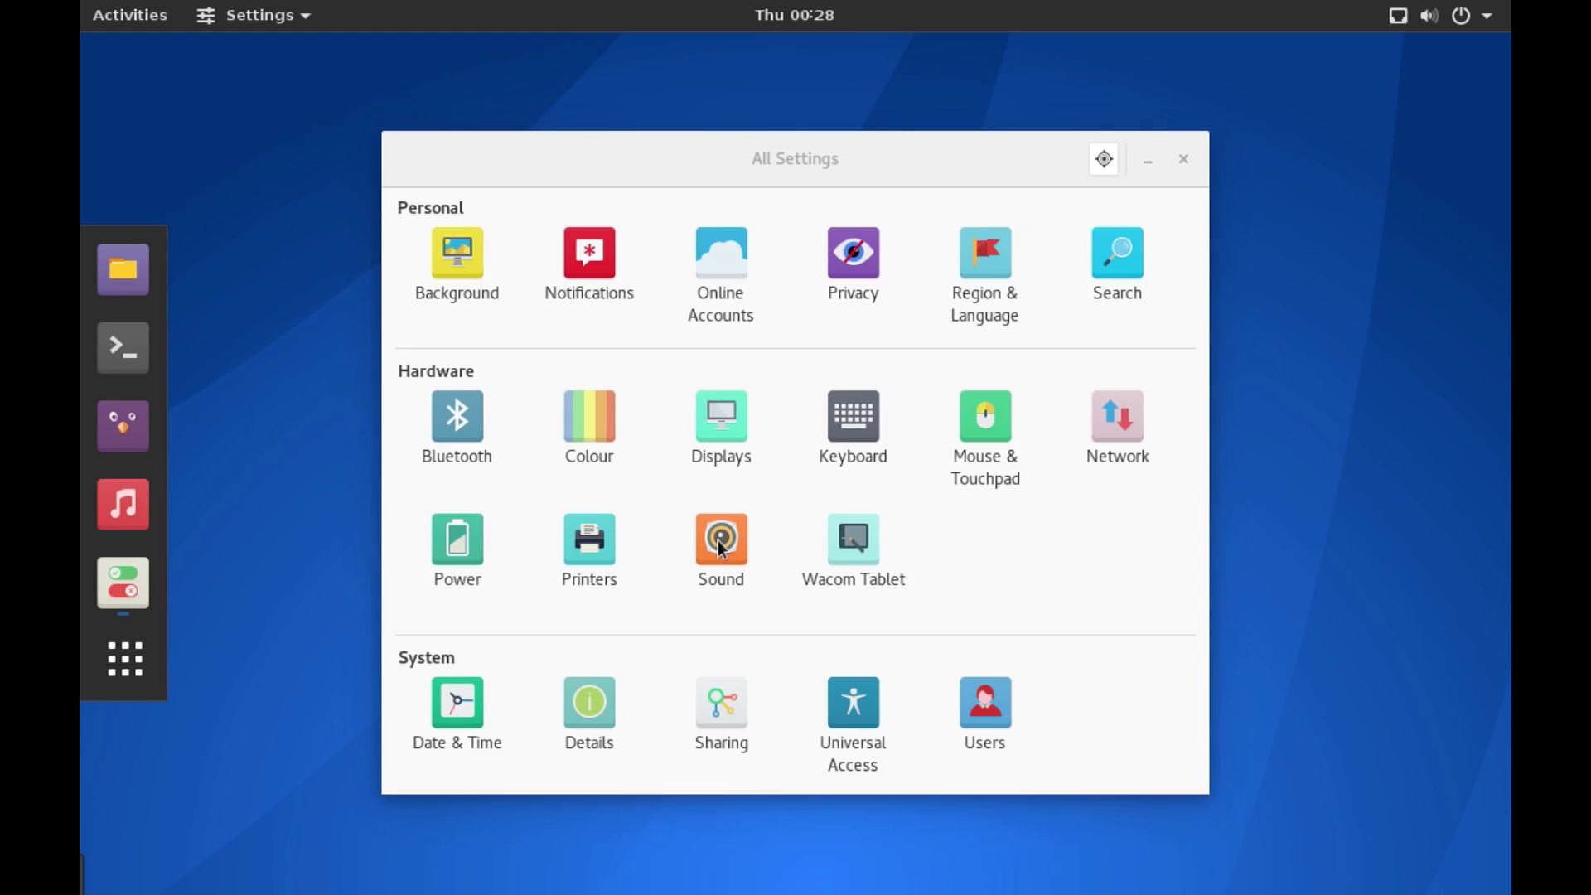
pyautogui.click(577, 711)
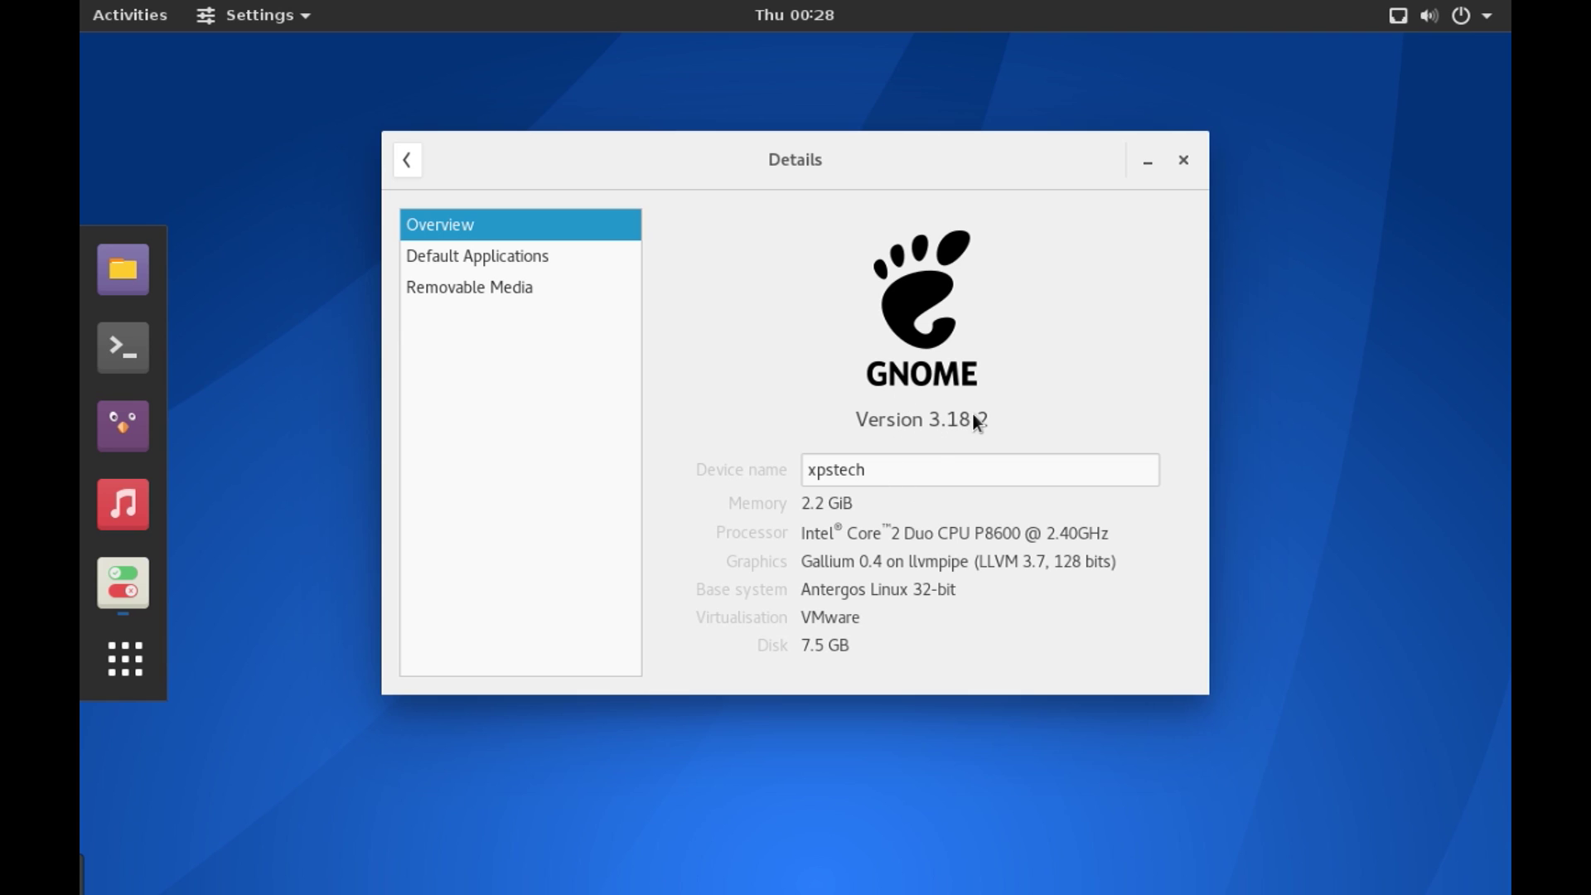
pyautogui.press('ctrl')
pyautogui.click(1183, 162)
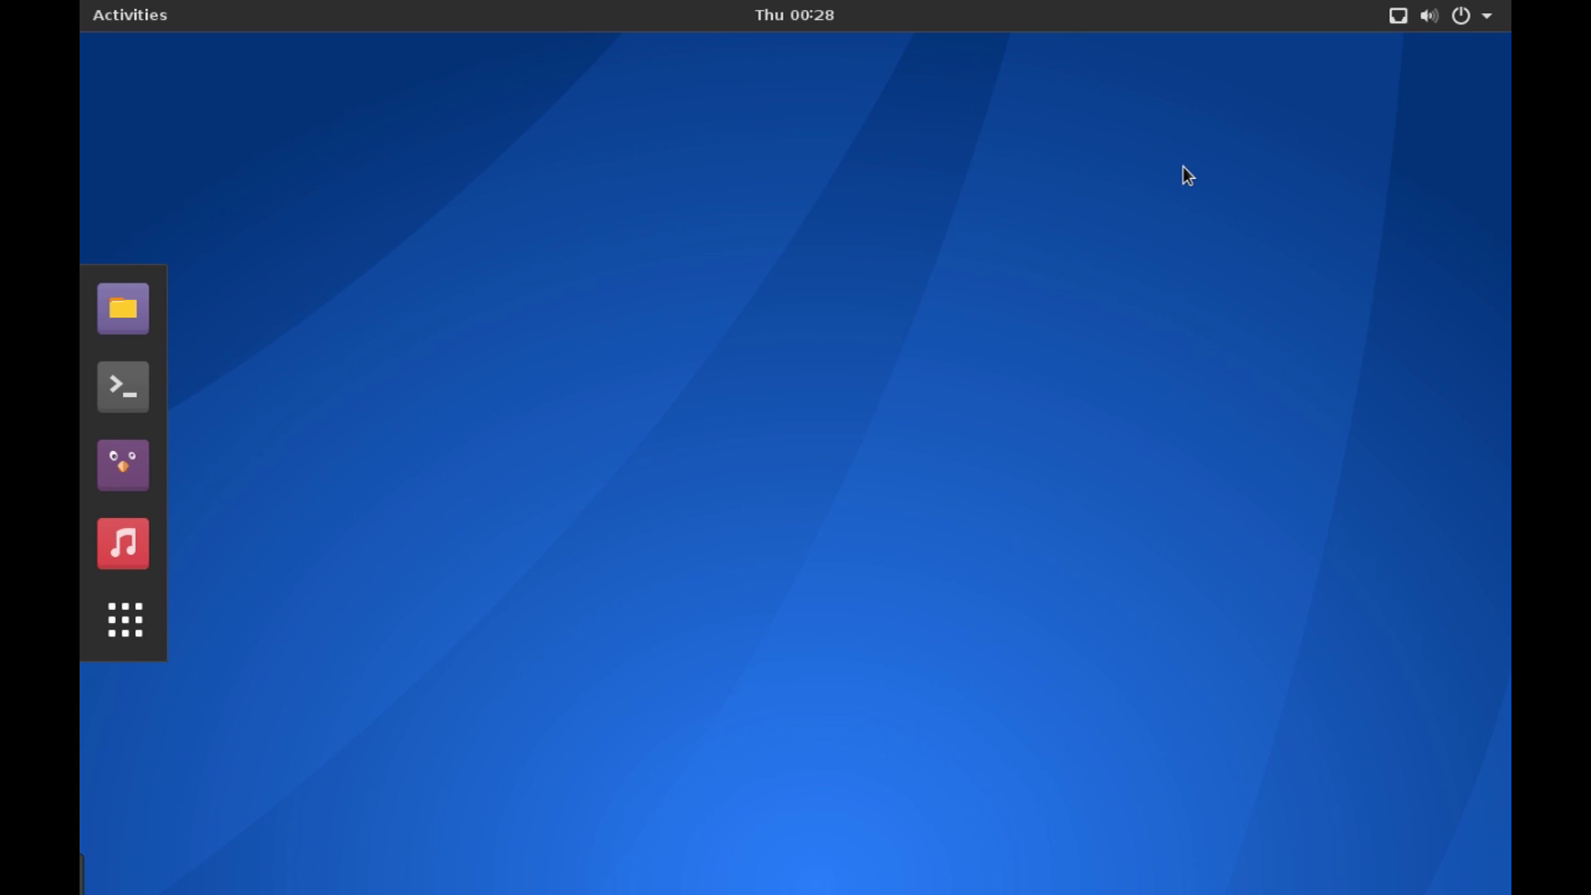
# Launch Add/Remove Software from the applications overview and browse the antergos repository's packages
pyautogui.click(136, 644)
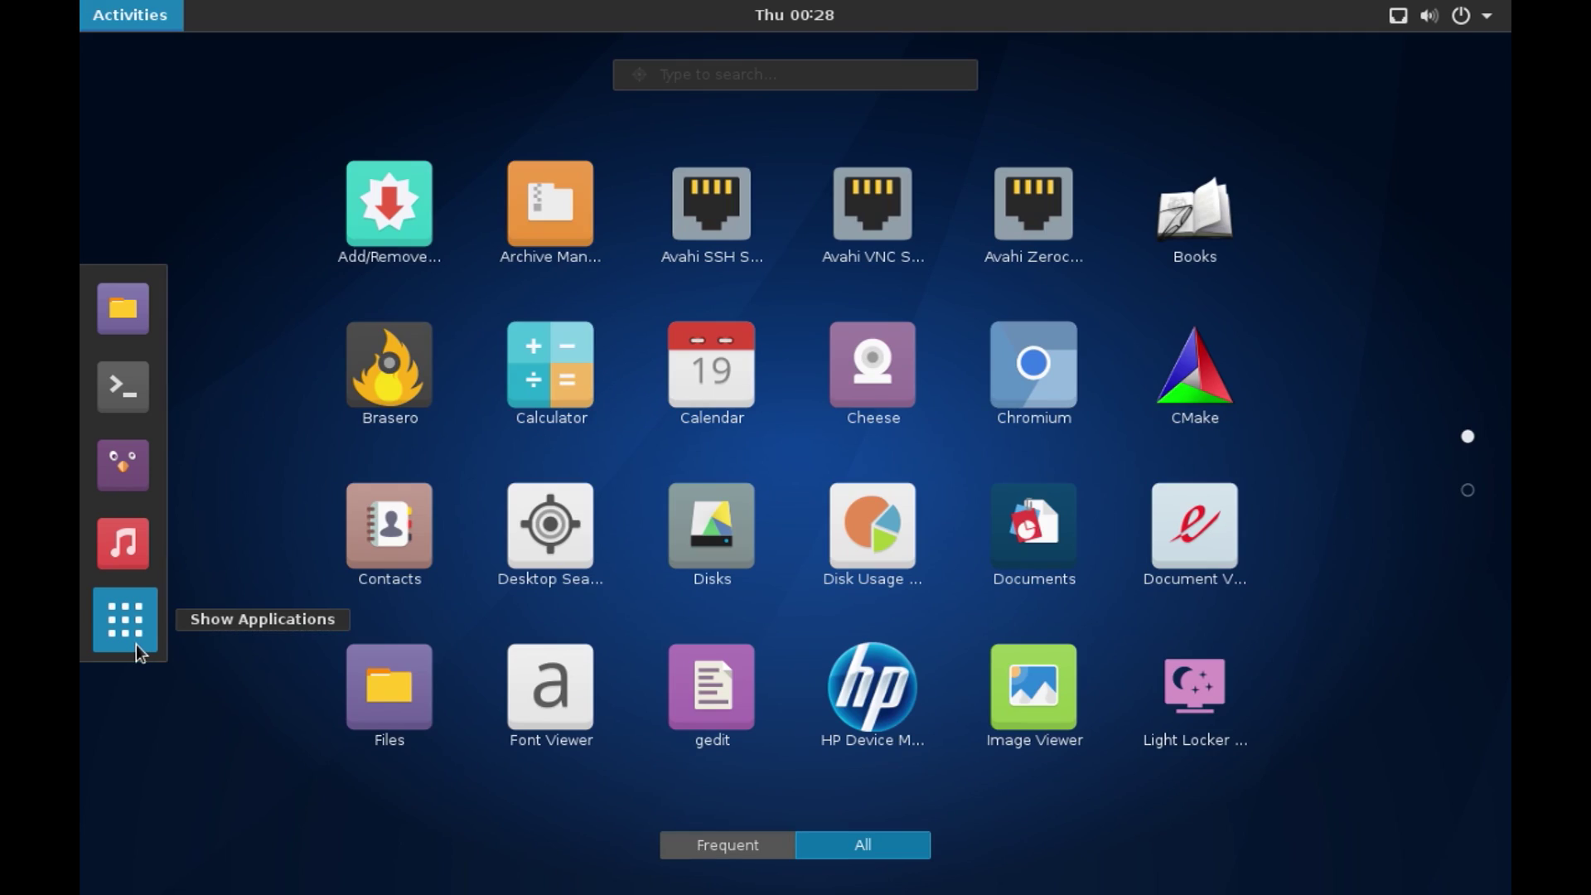
pyautogui.click(399, 215)
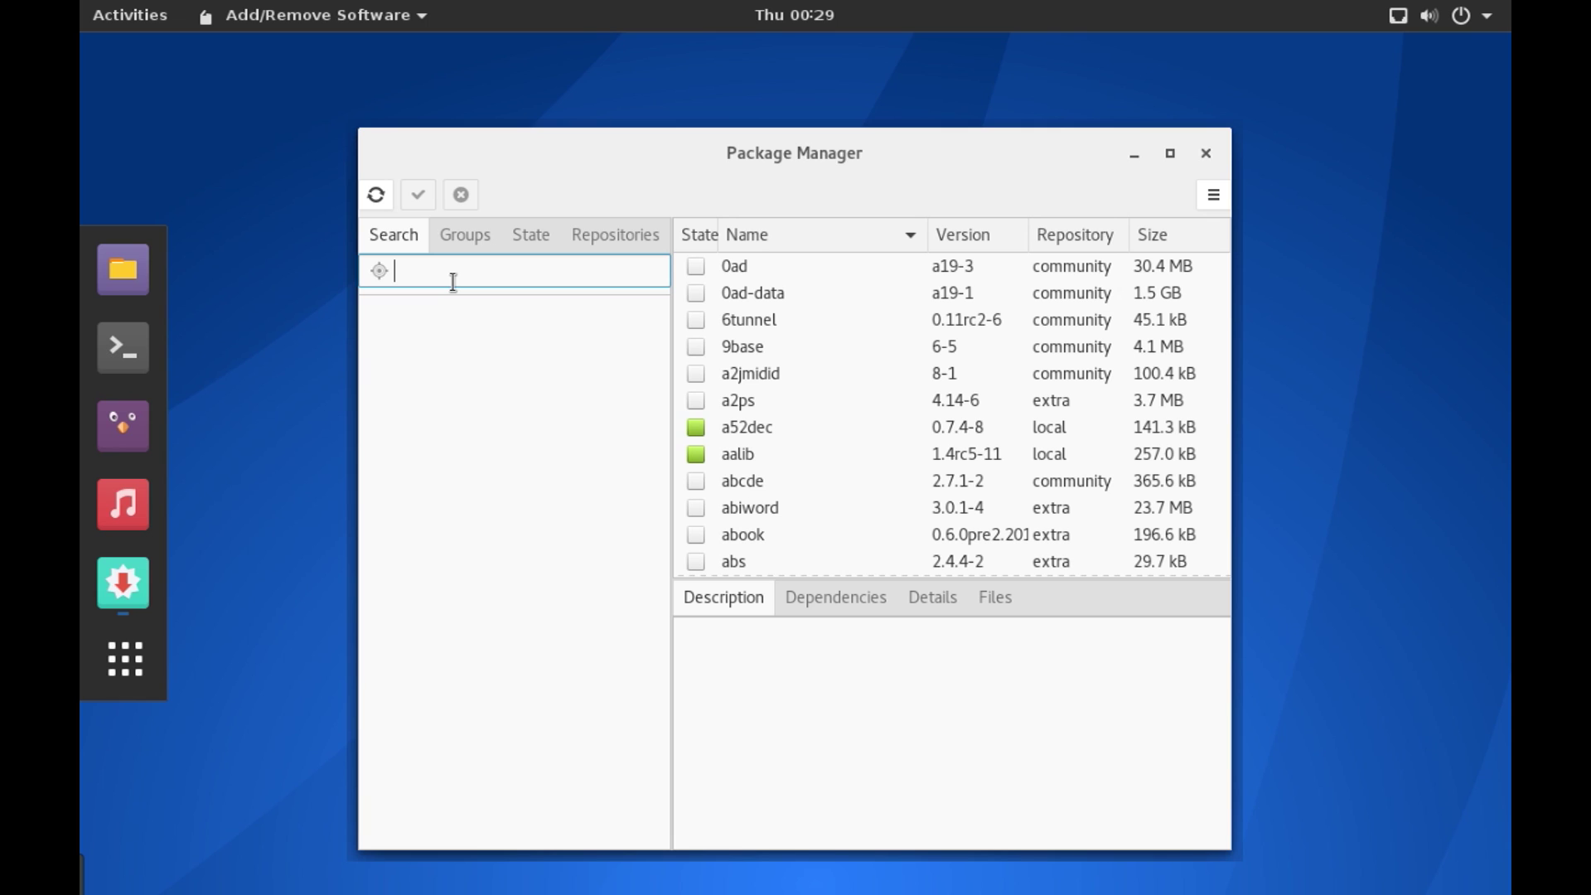
pyautogui.click(592, 237)
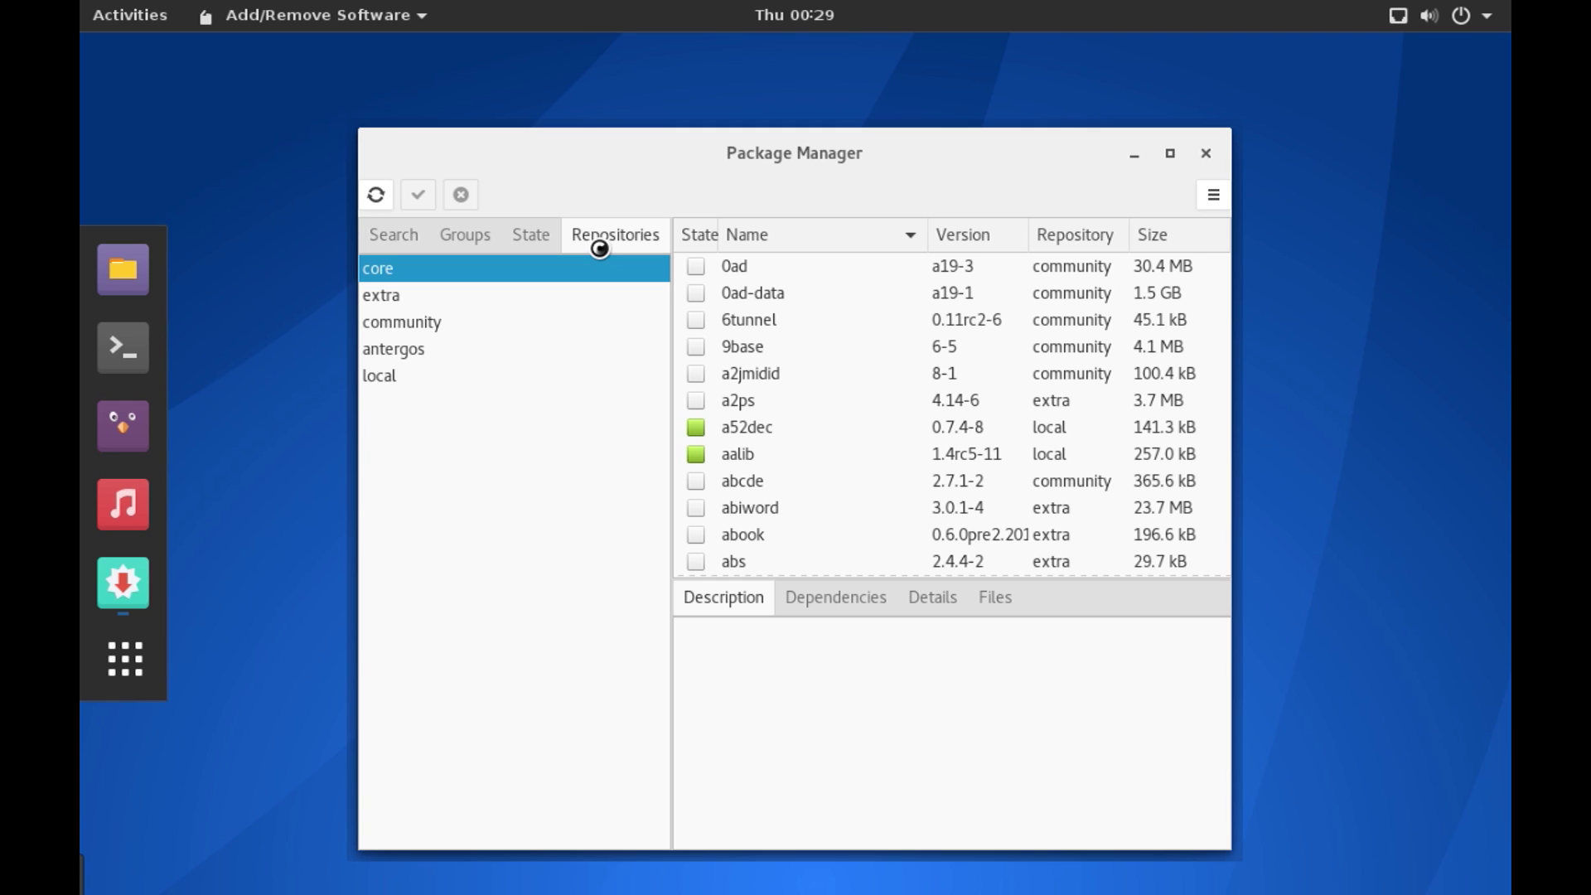
pyautogui.click(445, 356)
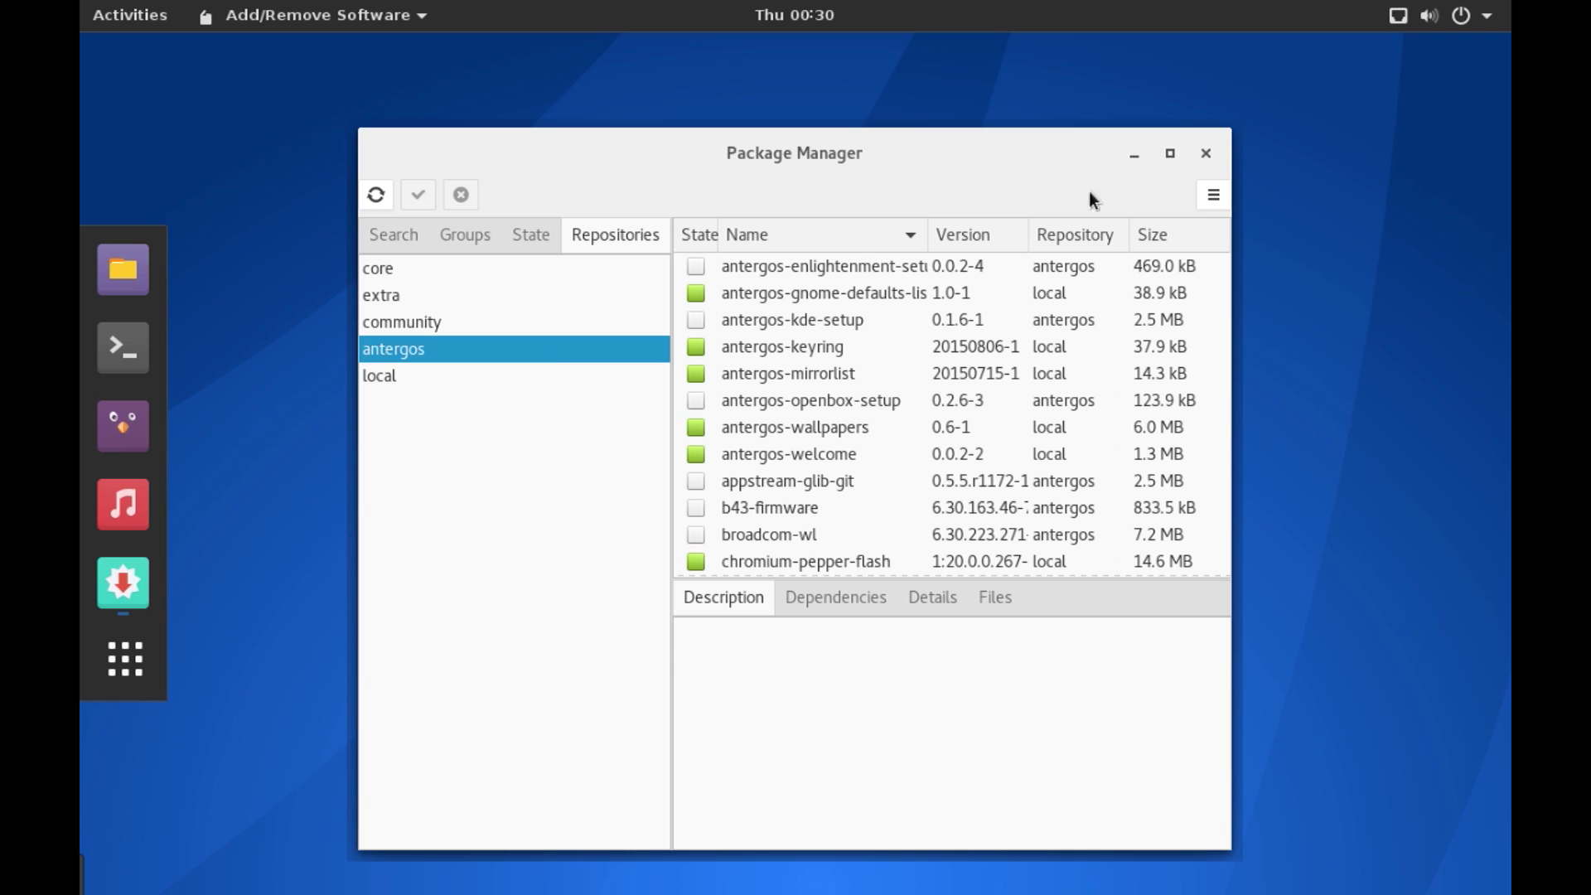
pyautogui.click(1215, 197)
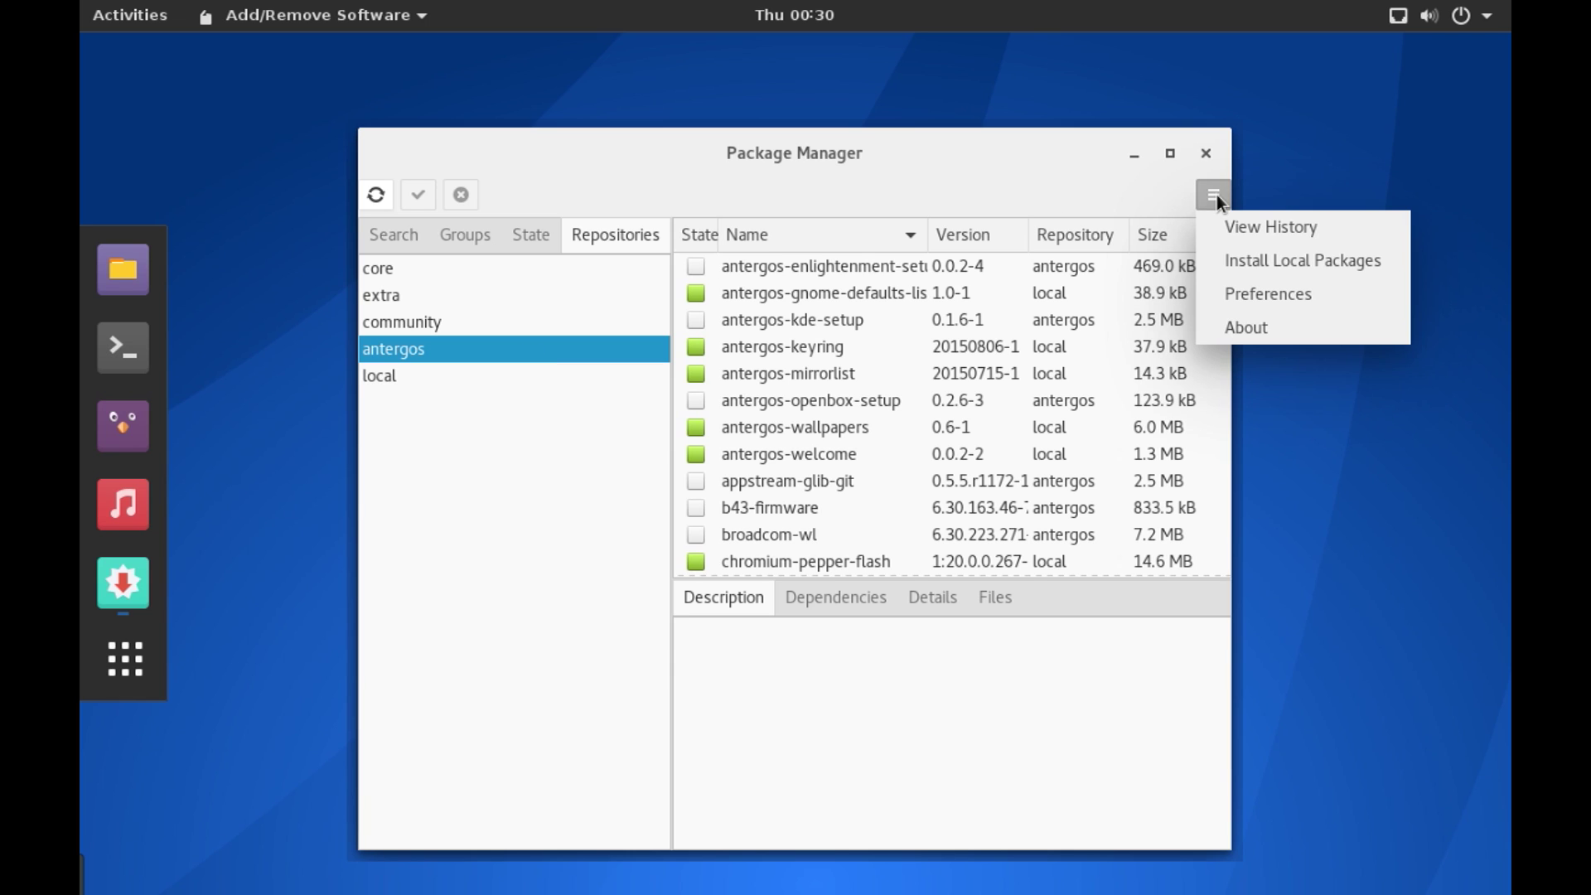
pyautogui.click(1268, 294)
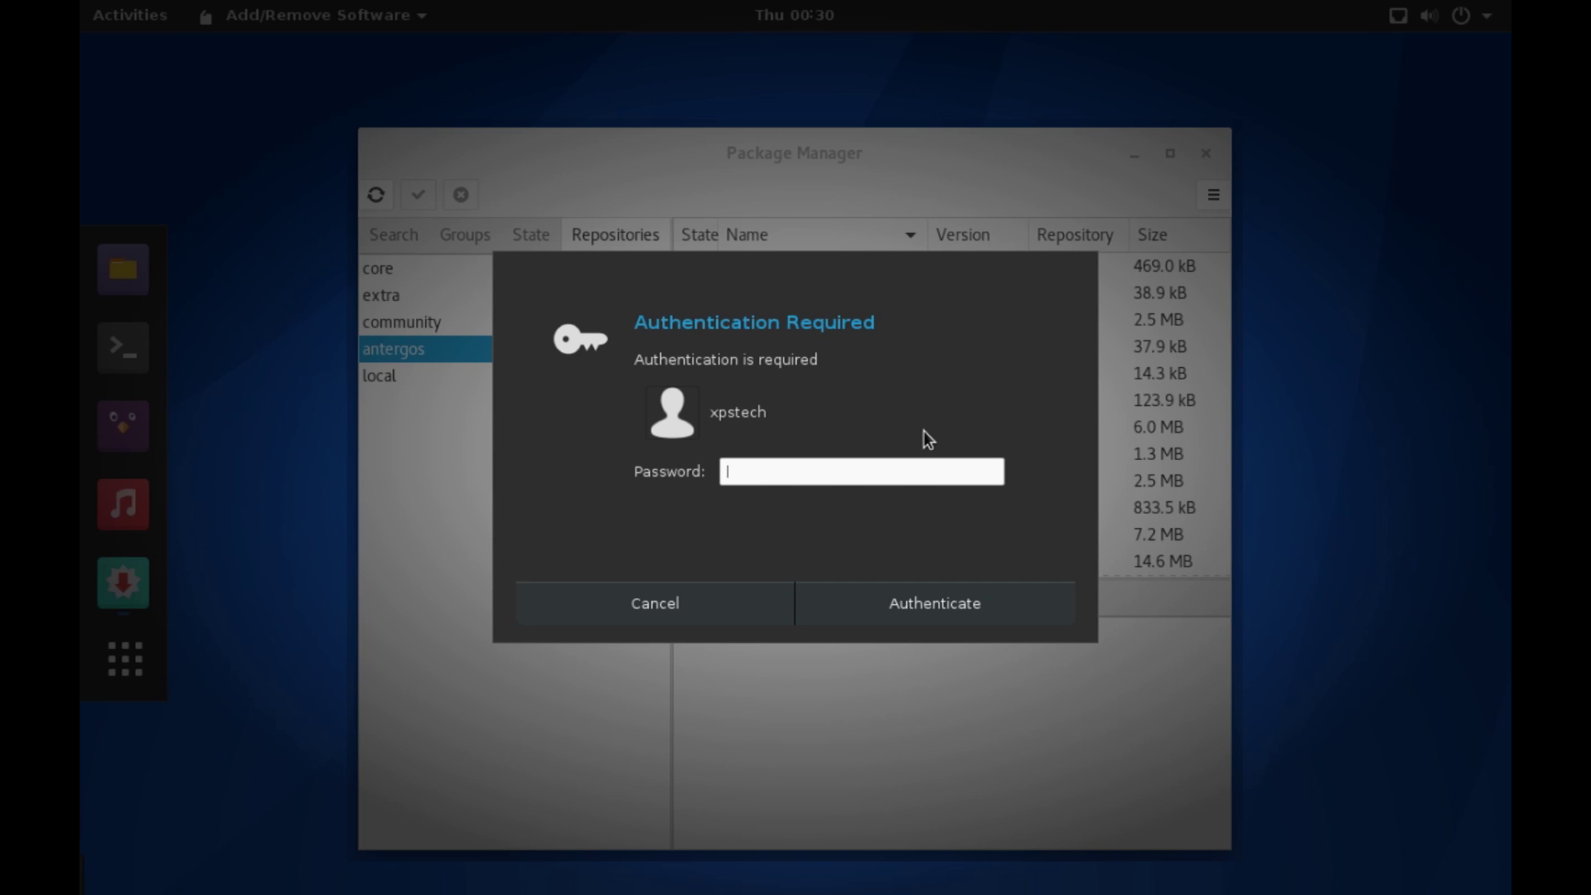
pyautogui.write('******')
pyautogui.press('Return')
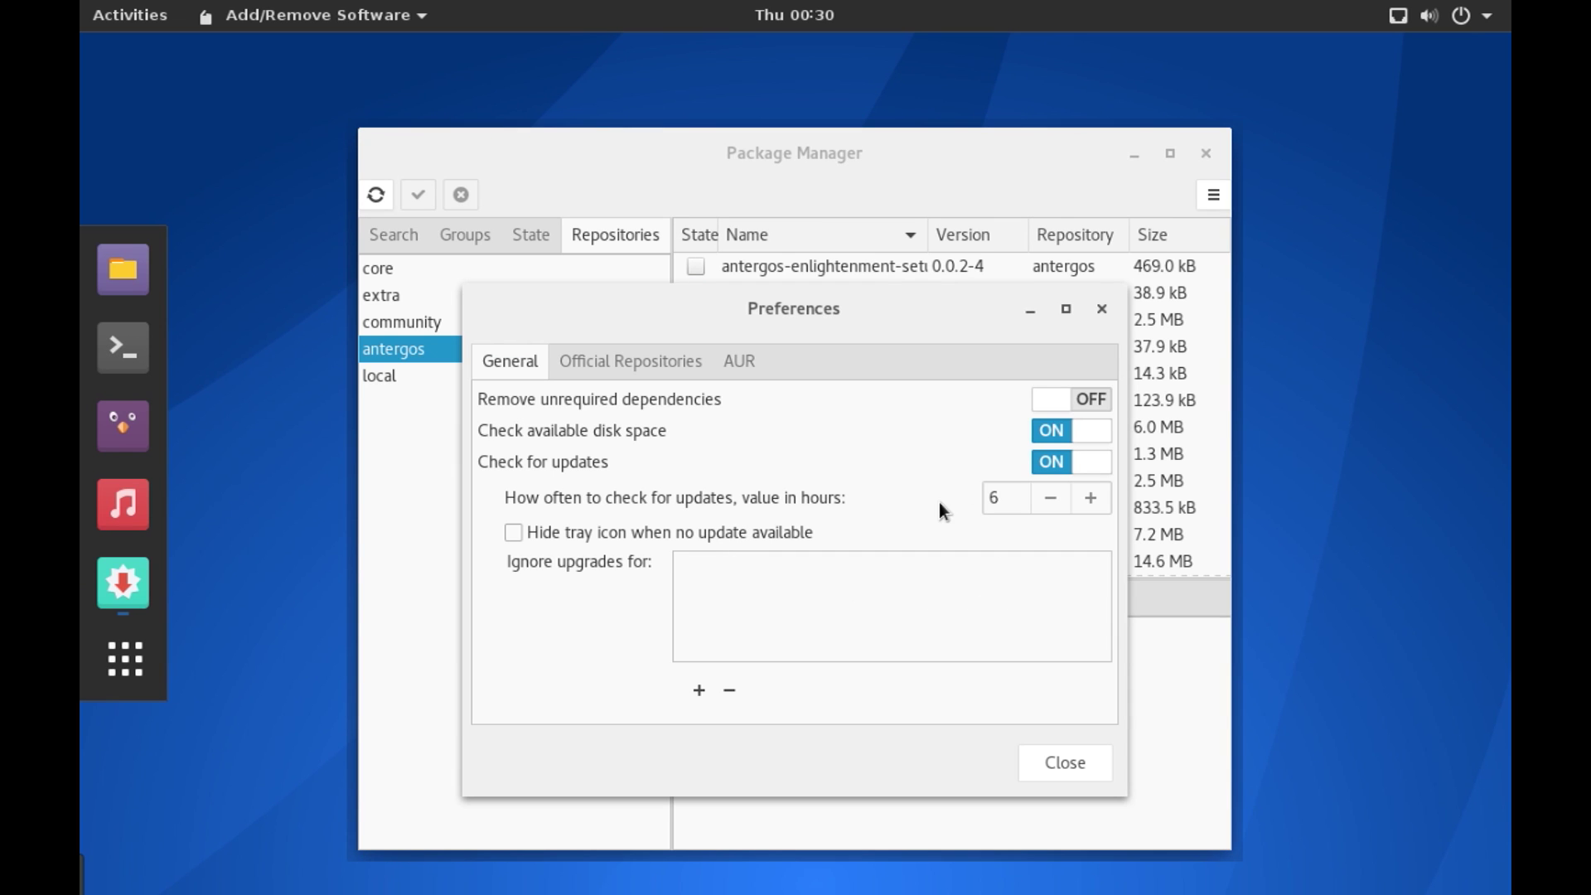
pyautogui.click(1007, 506)
pyautogui.press('Escape')
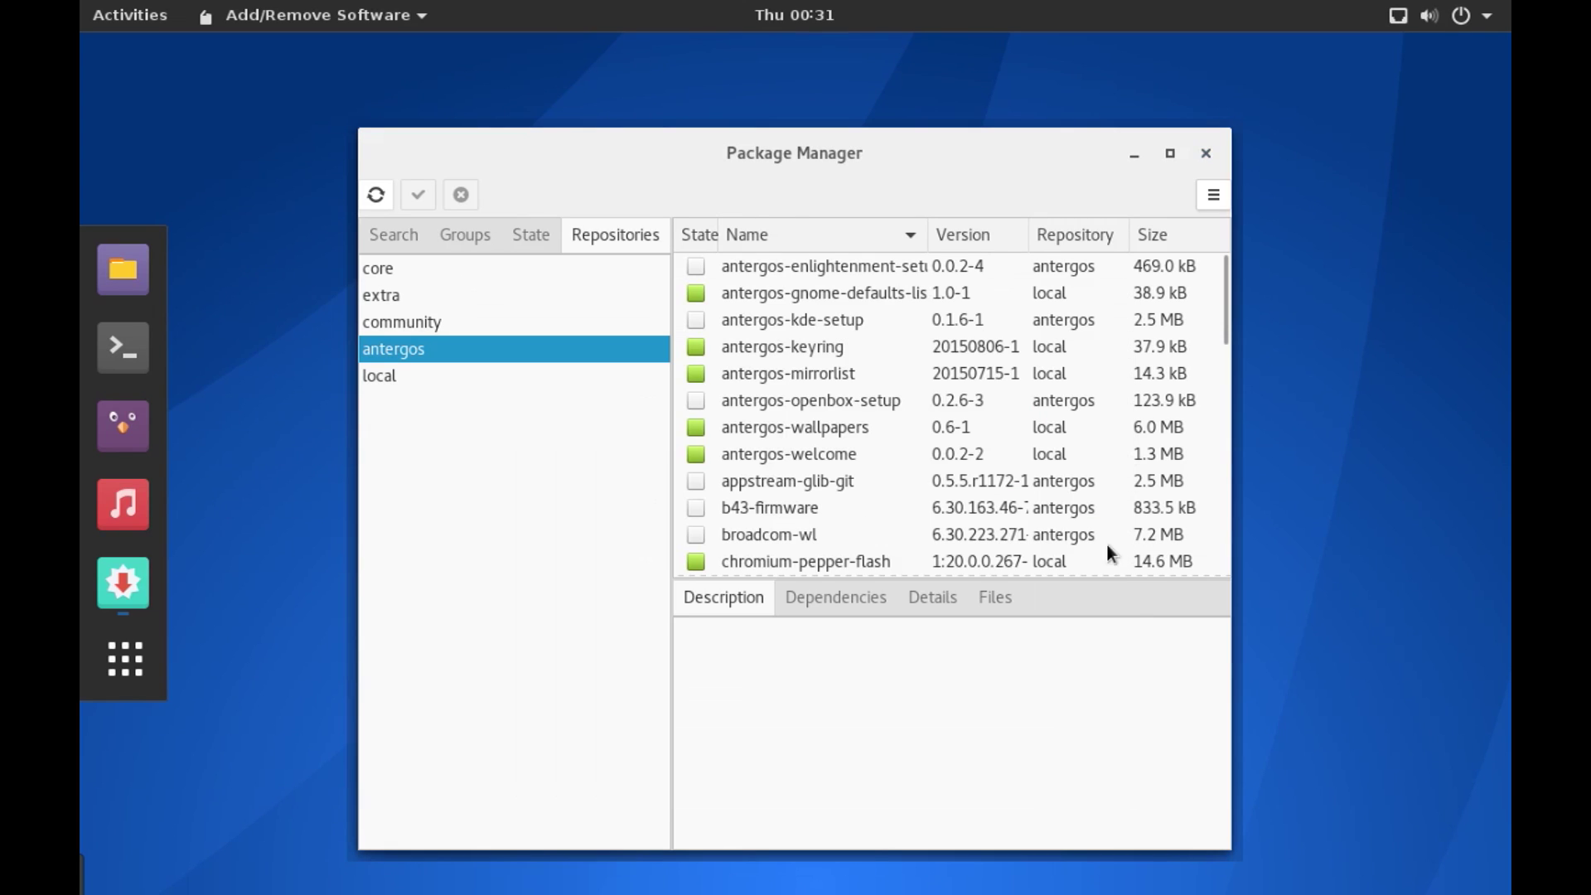
pyautogui.click(1206, 152)
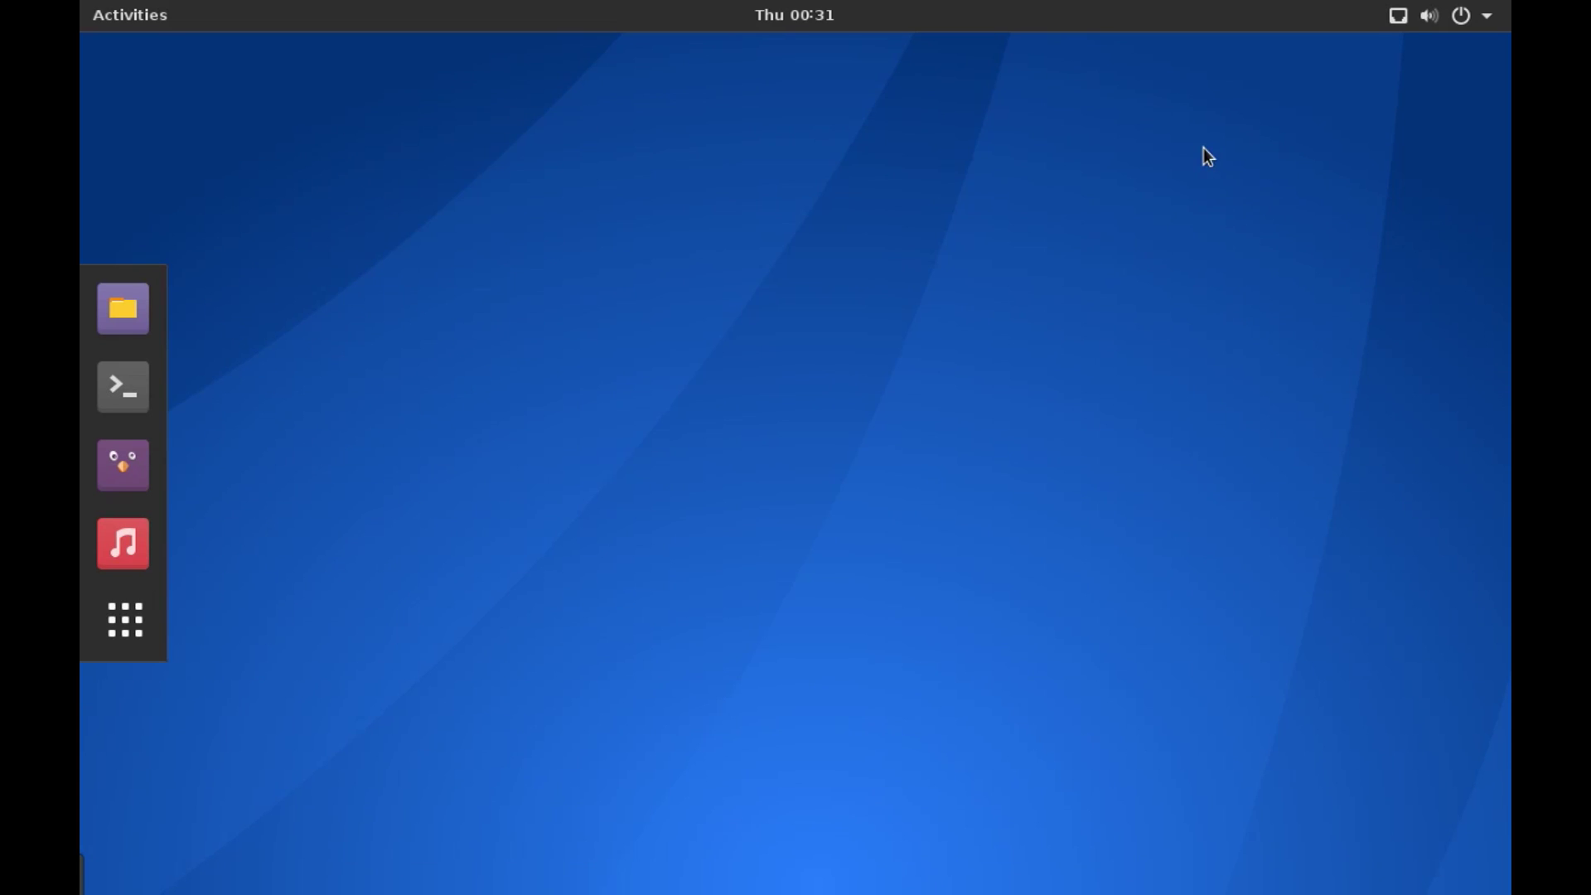